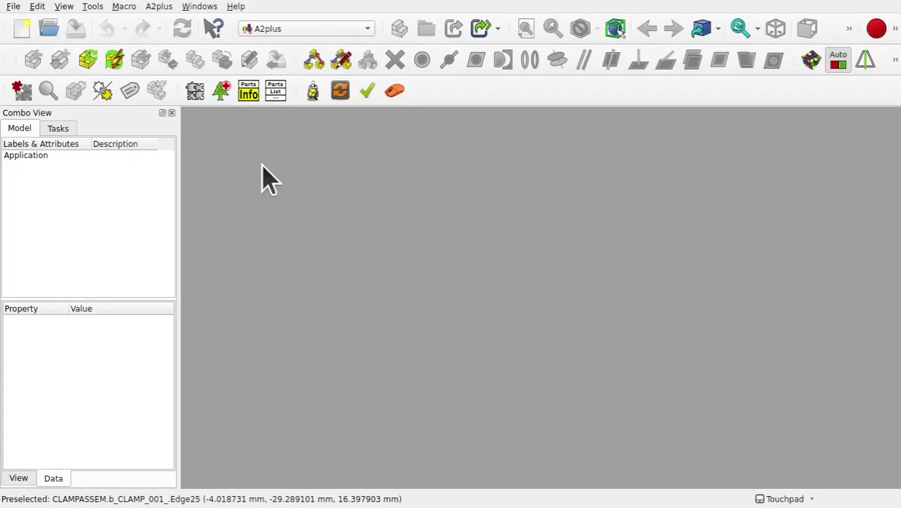
Select the A2plus workbench.
left_click(96, 9)
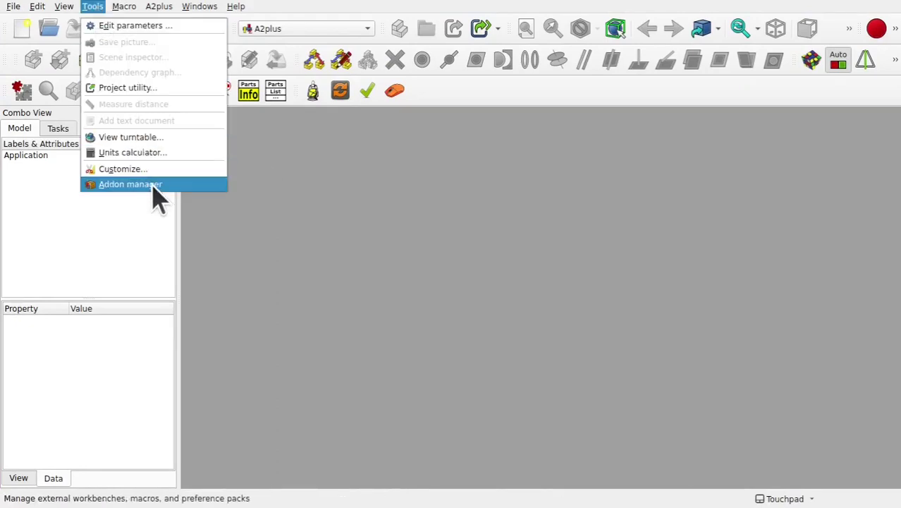
left_click(311, 202)
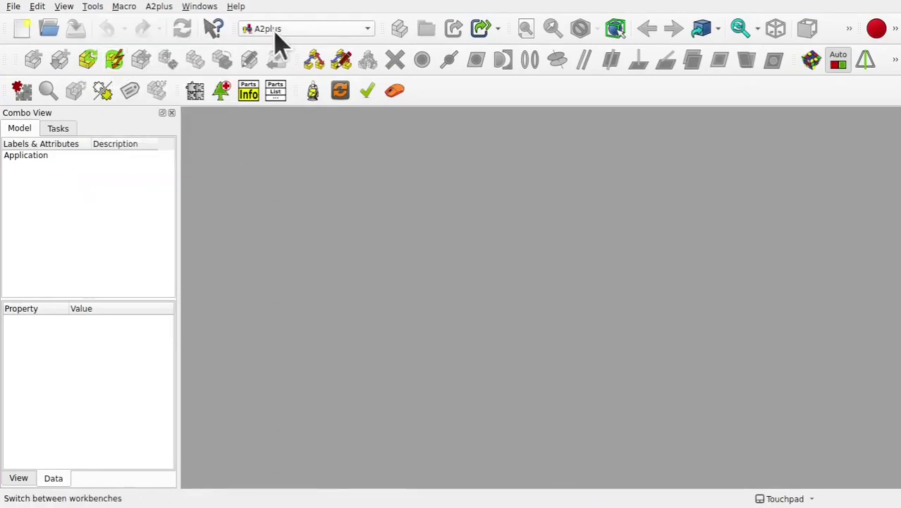
left_click(300, 30)
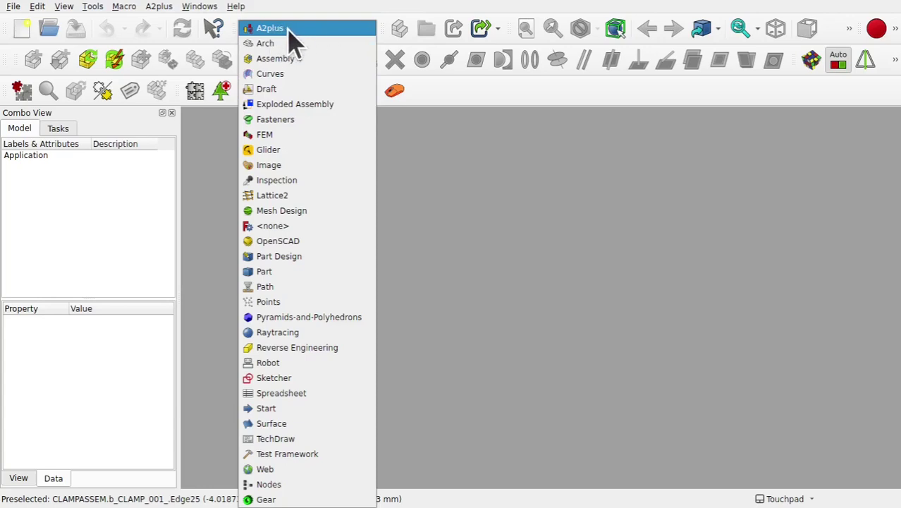
left_click(286, 30)
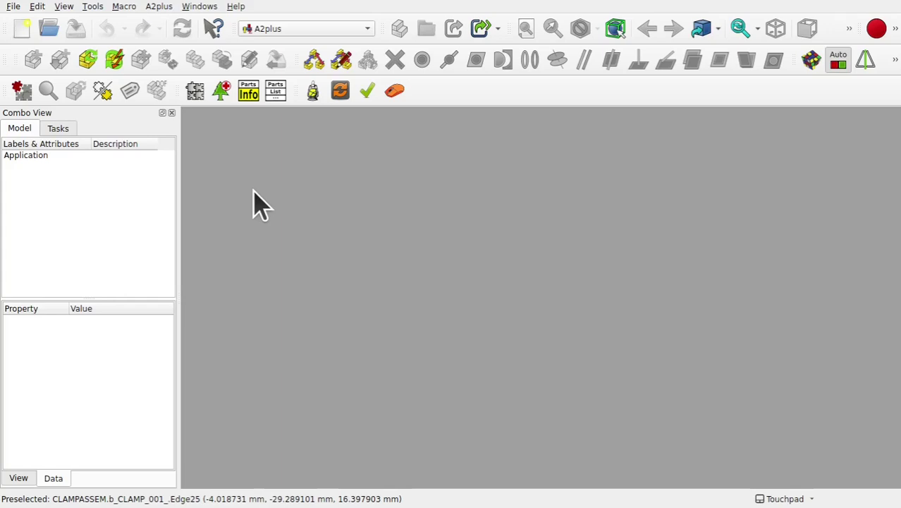
Create a new document and save it as LatchAssembly in the Videos/LatchAssembly folder.
left_click(27, 31)
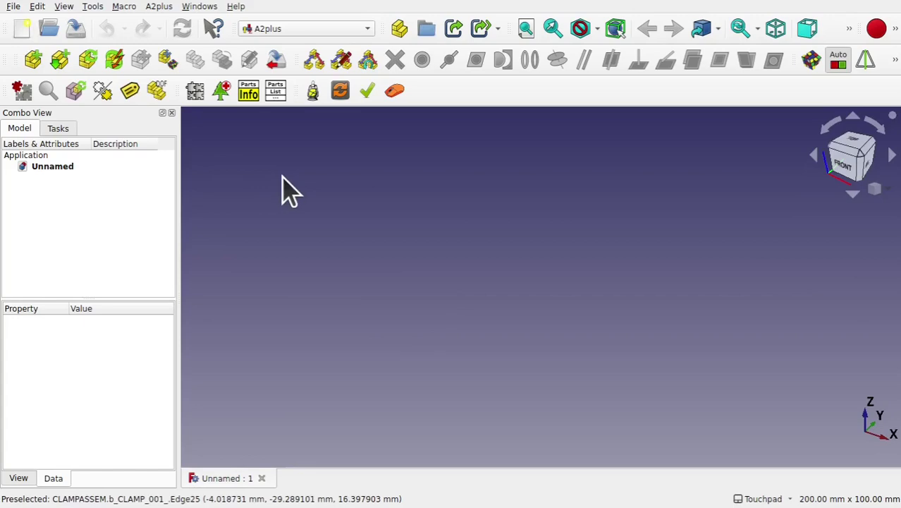
left_click(14, 7)
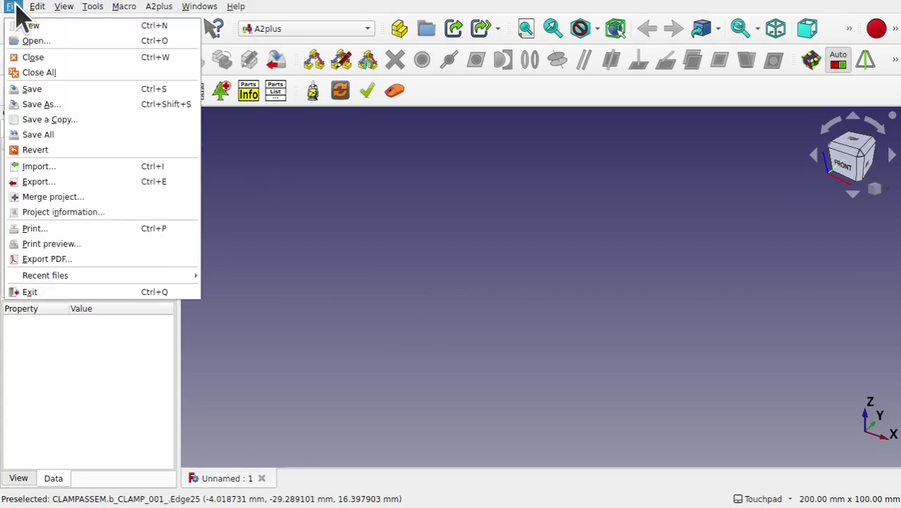
left_click(42, 104)
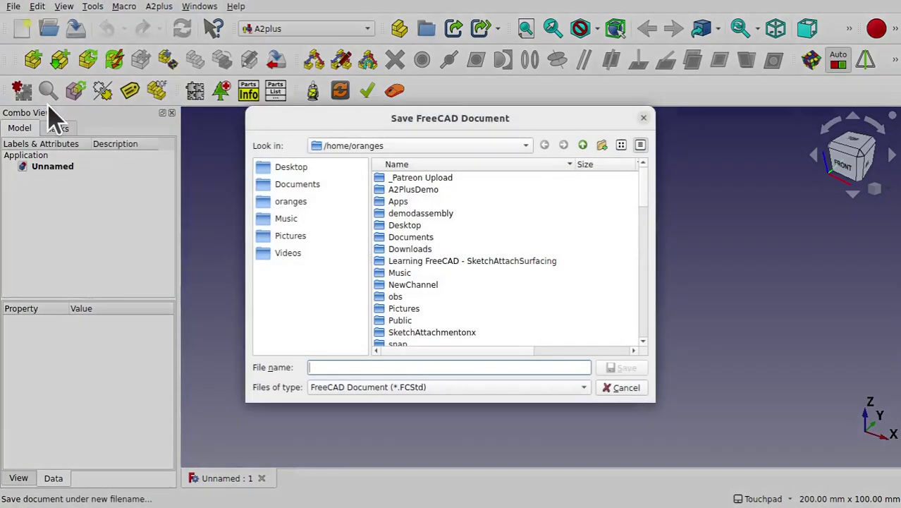
scroll(476, 251, "down", 5)
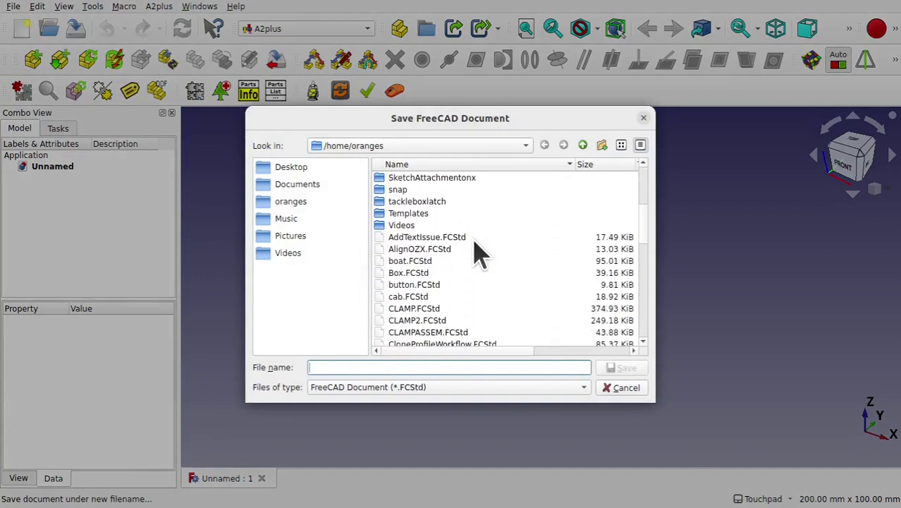
double_click(401, 225)
double_click(439, 296)
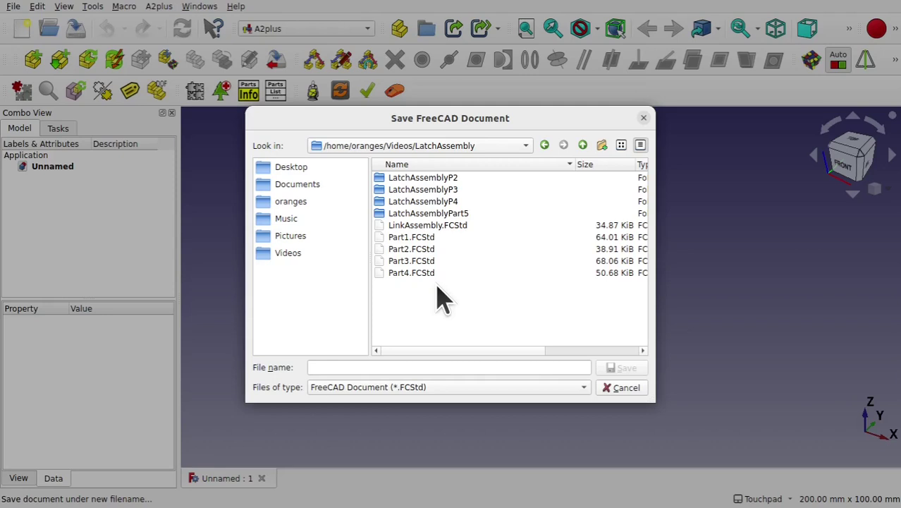
left_click(385, 367)
type("La")
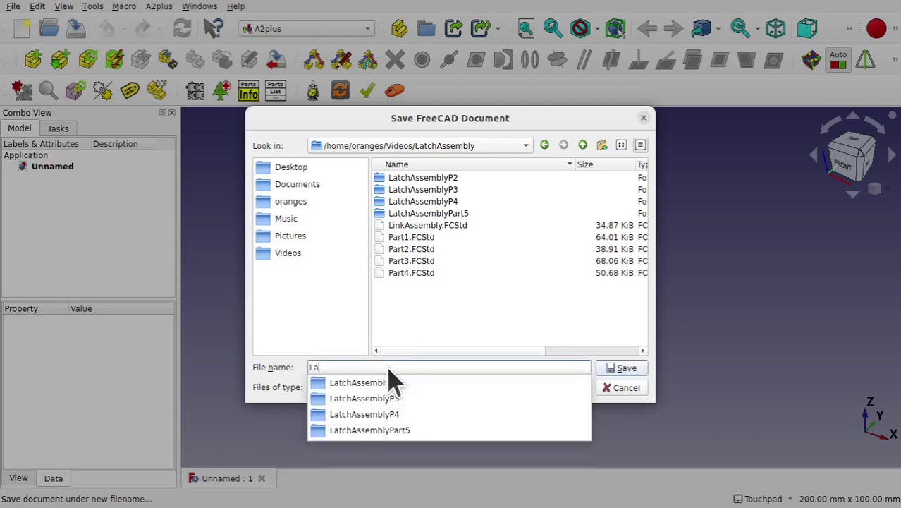
type("tchAssembly")
key("Return")
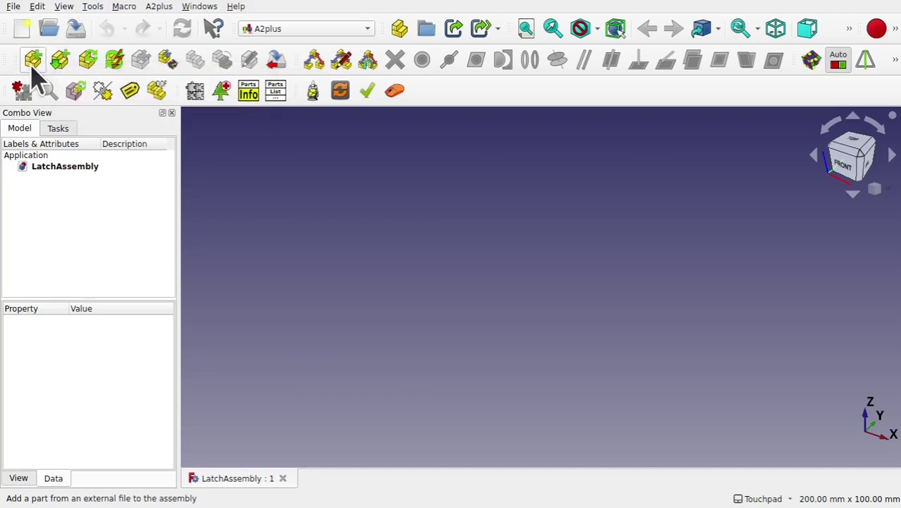
Try importing the whole Part1.FCStd file into the assembly, and delete the imported part.
left_click(33, 61)
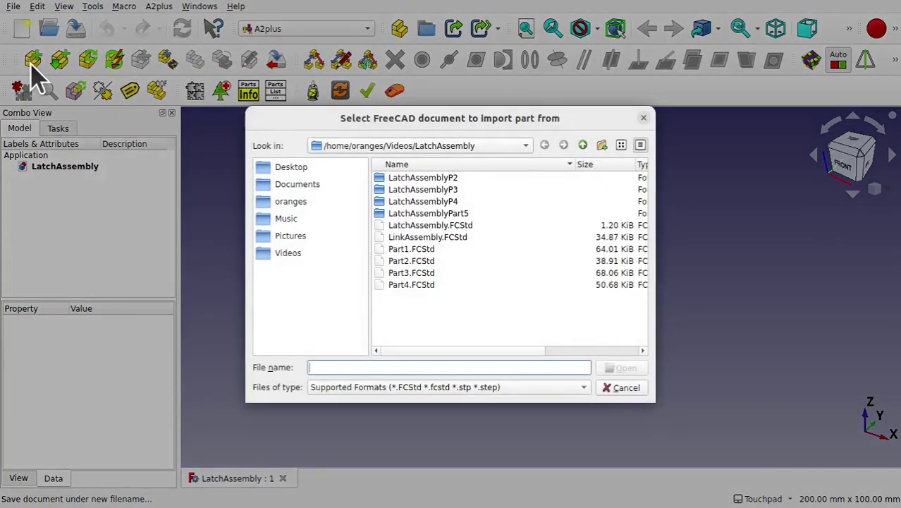
left_click(425, 248)
left_click(621, 367)
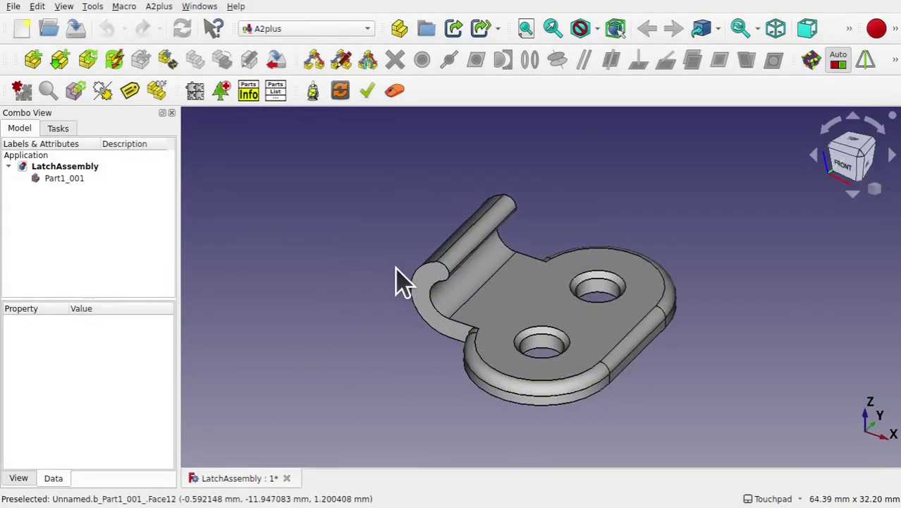
left_click(67, 180)
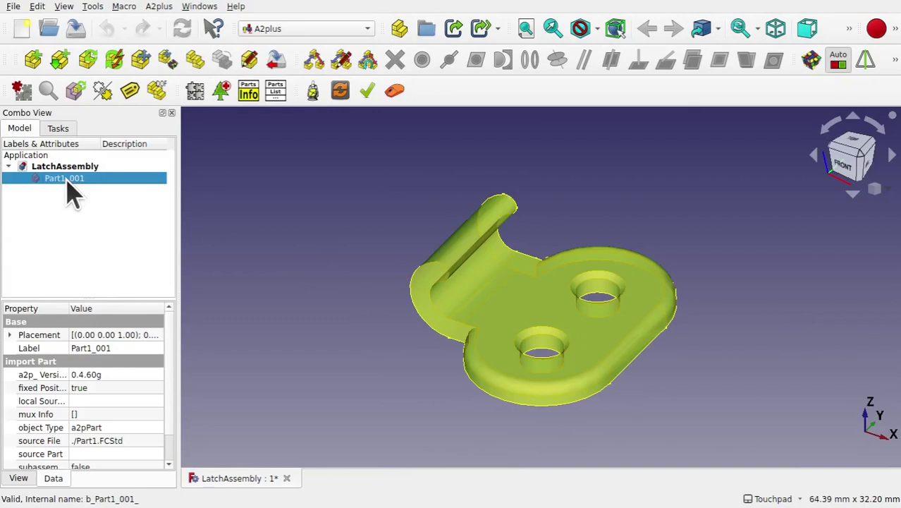
key("Delete")
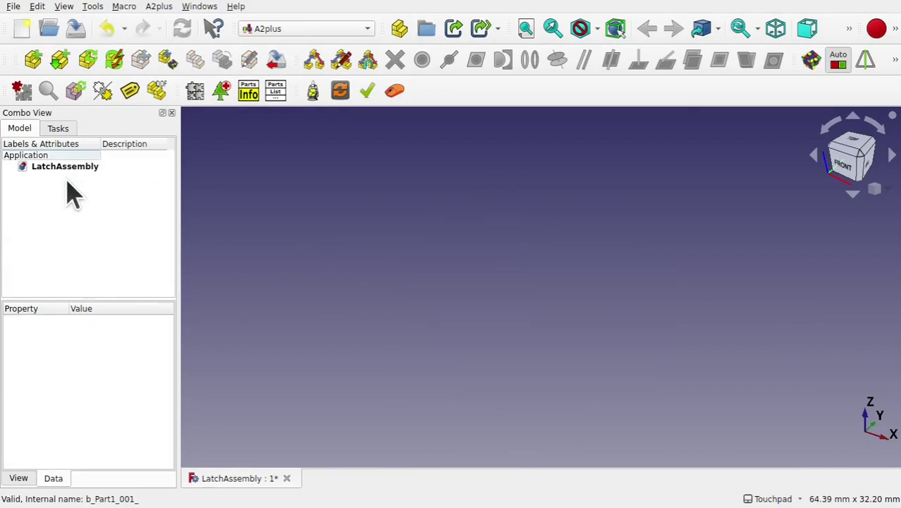
Import only the Body object from Part1.FCStd into the assembly.
left_click(69, 65)
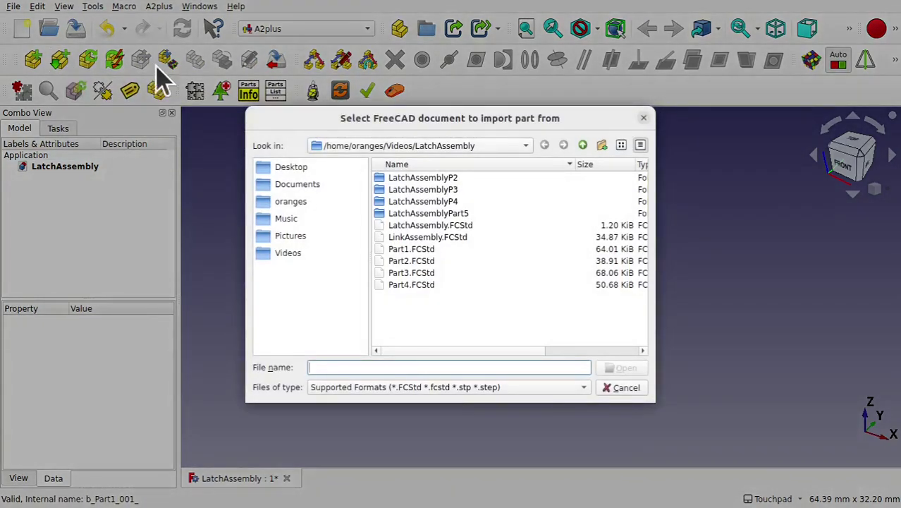
double_click(422, 250)
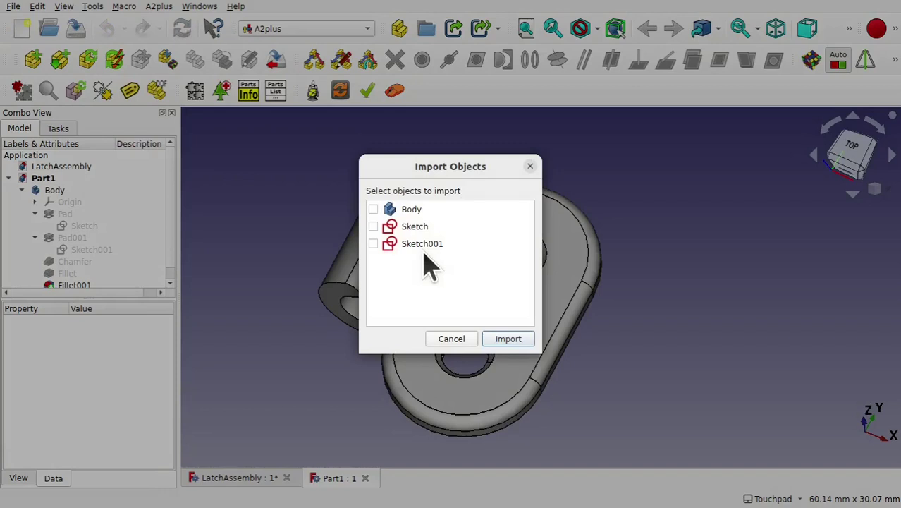
left_click(373, 210)
left_click(503, 337)
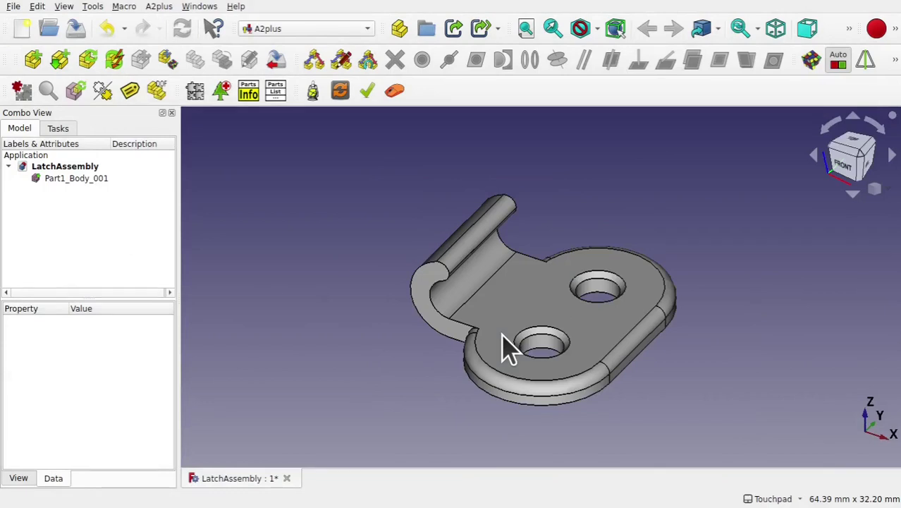
Set the fixed position property of the Part1 body to false.
left_click(78, 182)
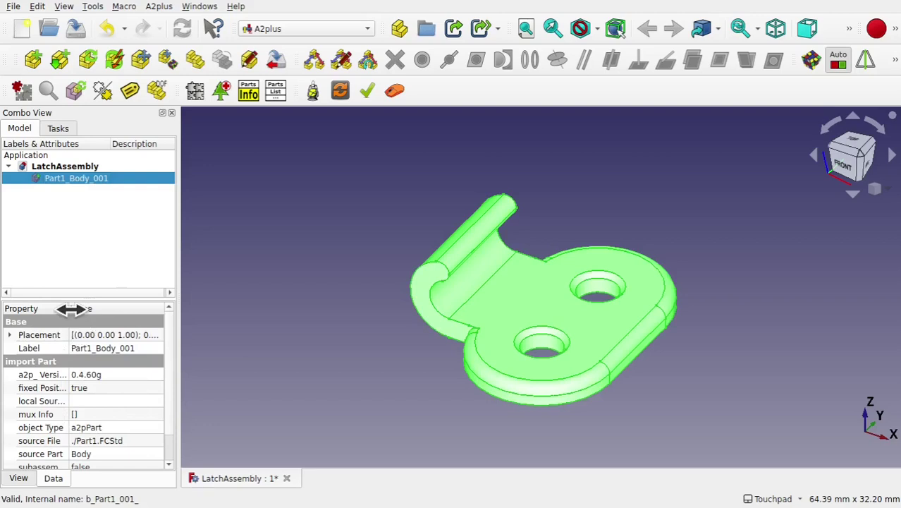
left_click_drag(74, 308, 104, 308)
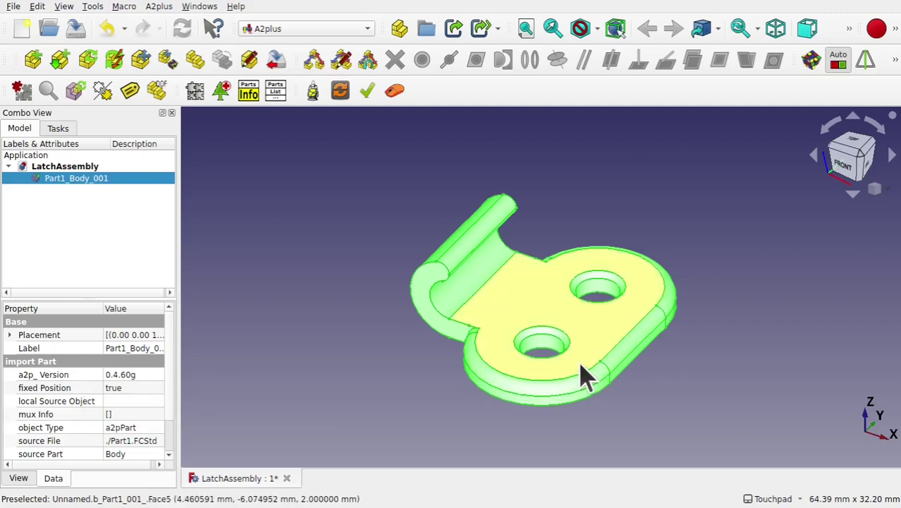
left_click(387, 312)
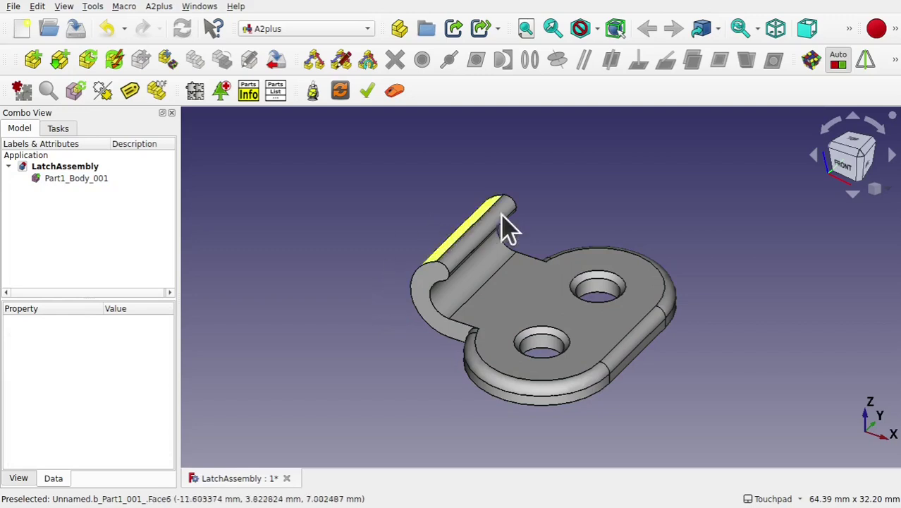
Transform the Part1 body: turn it around its vertical axis and move it about 20.9 mm along its X axis.
left_click(529, 297)
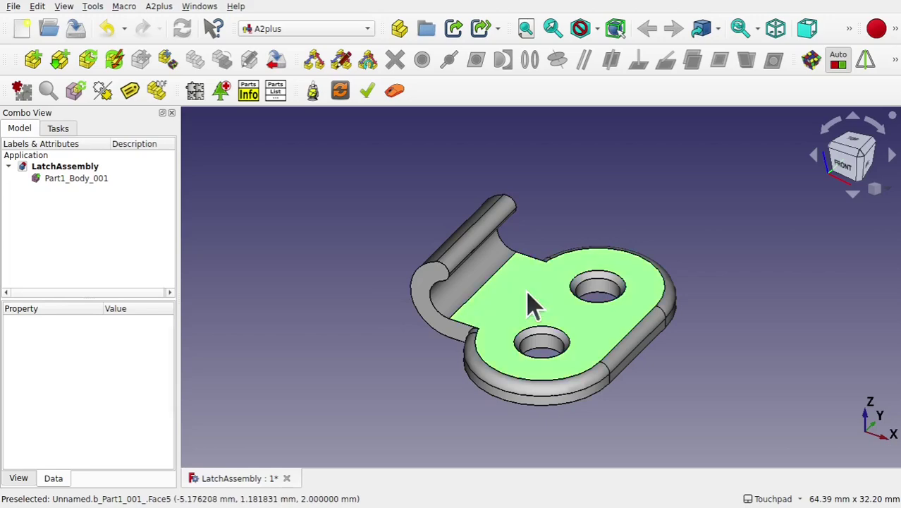
right_click(79, 187)
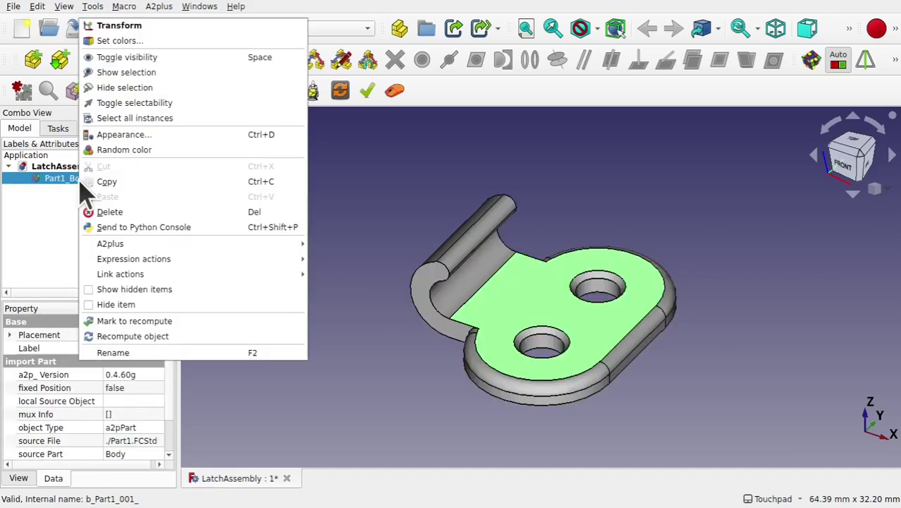
left_click(138, 25)
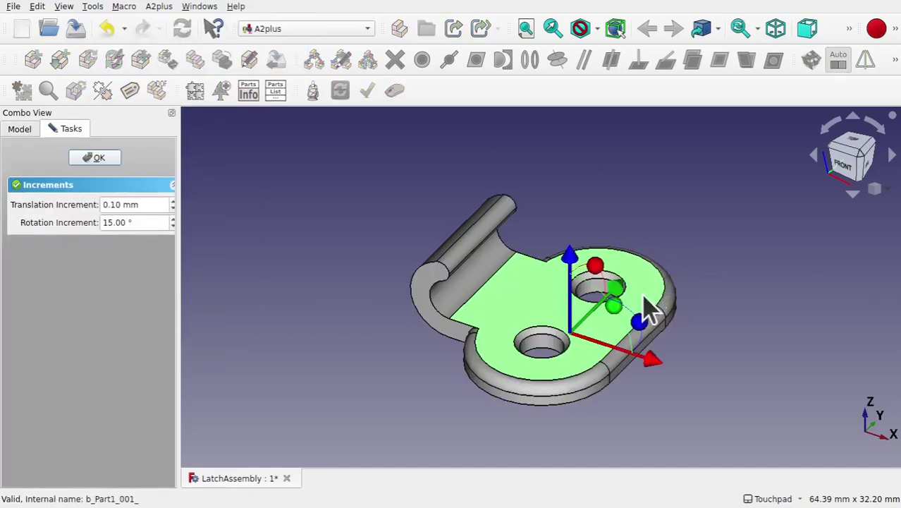
left_click_drag(615, 307, 514, 362)
left_click_drag(471, 333, 239, 330)
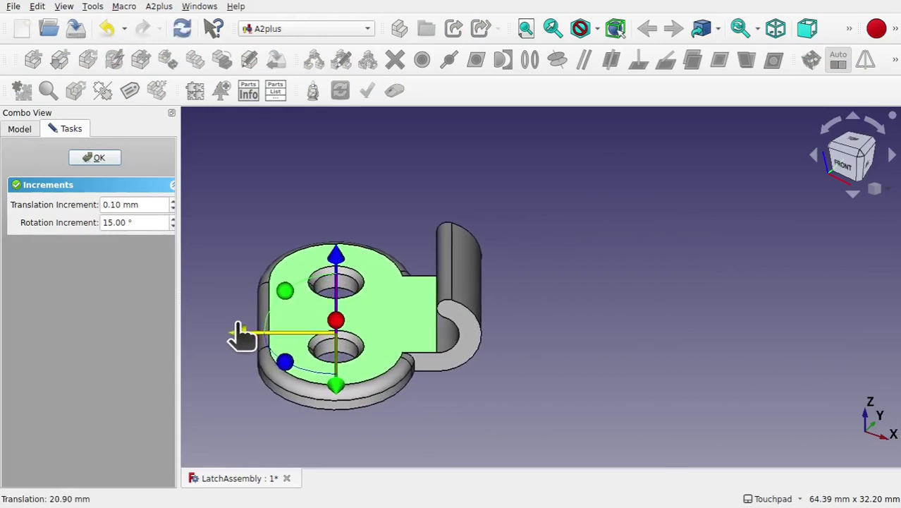
left_click(100, 159)
left_click(439, 192)
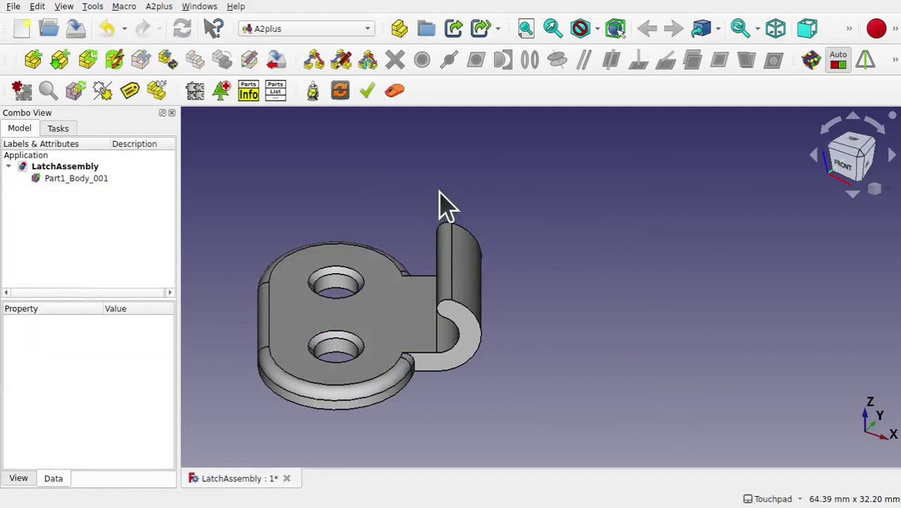
Import only the Body object from Part3.FCStd into the assembly.
left_click(64, 62)
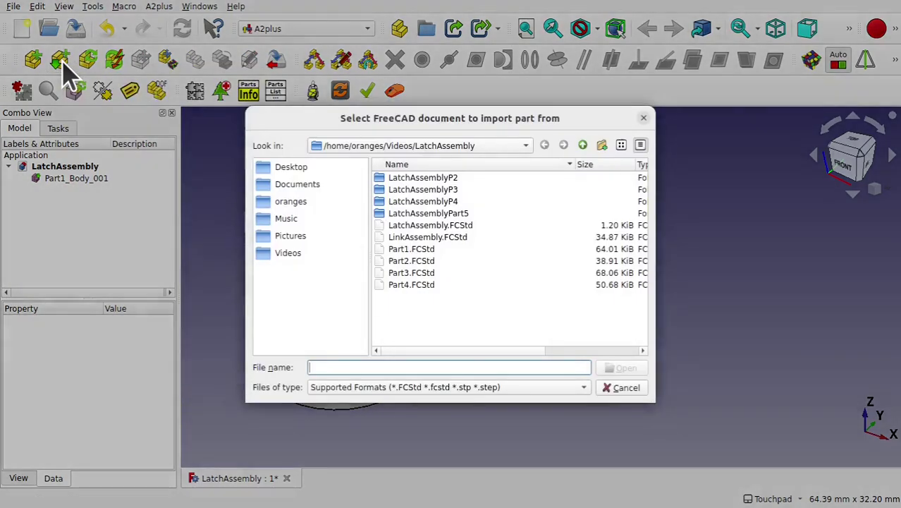
left_click(403, 273)
left_click(624, 368)
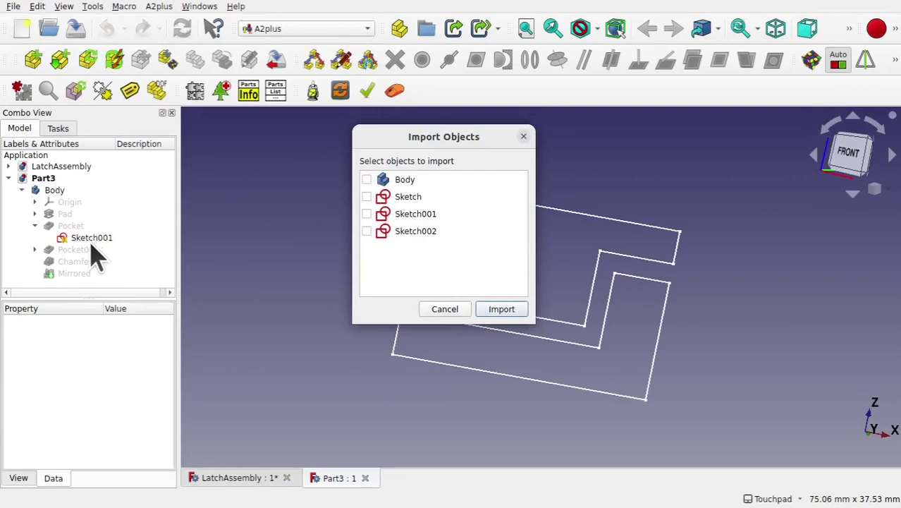
left_click(367, 180)
left_click(501, 310)
Set the fixed position property of the Part3 body to true and check the same property on the Part1 body.
scroll(503, 313, "down", 5)
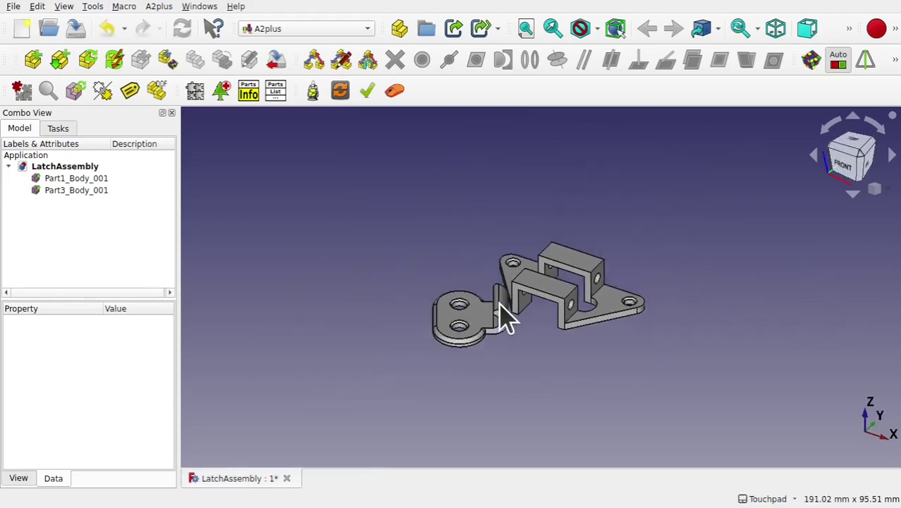
scroll(564, 318, "up", 5)
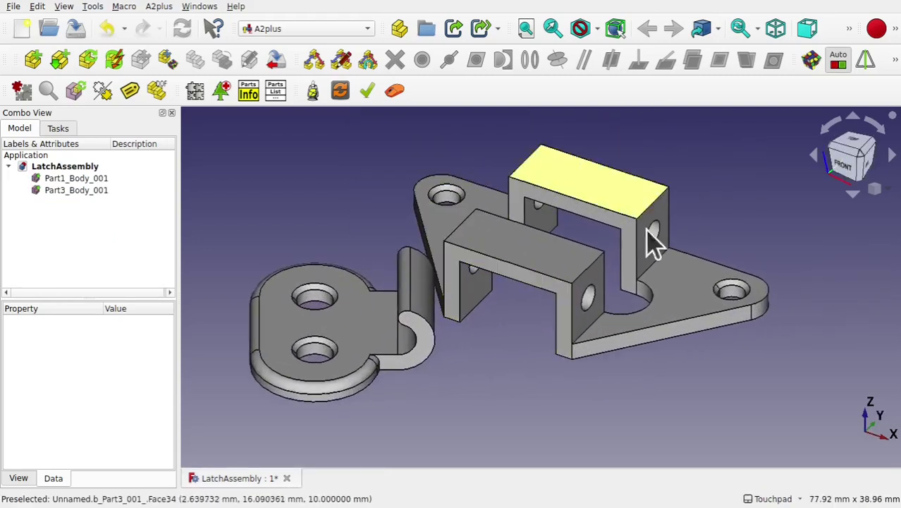
scroll(474, 300, "down", 3)
scroll(474, 299, "down", 1)
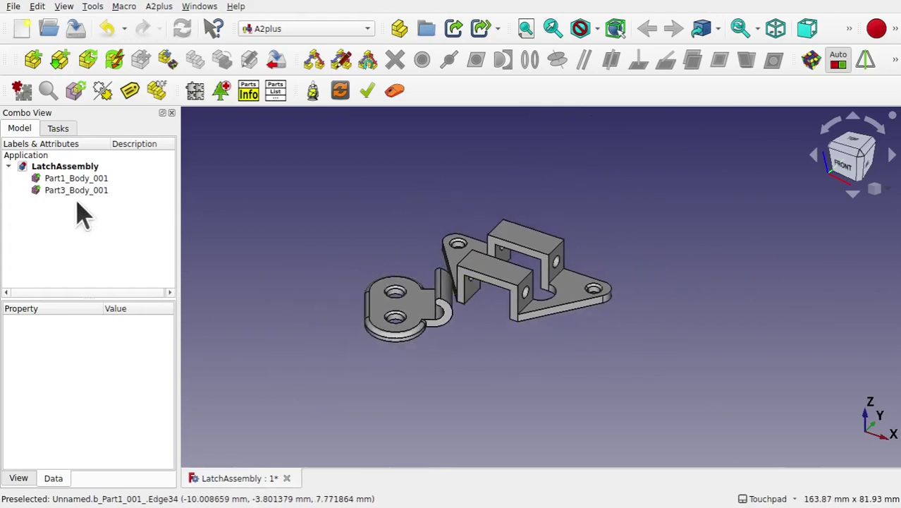
left_click(58, 191)
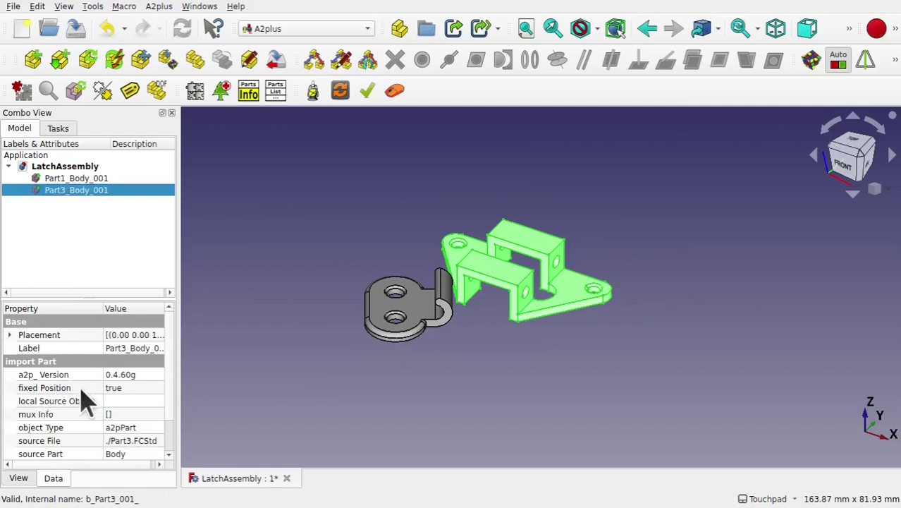
left_click(140, 390)
left_click(140, 390)
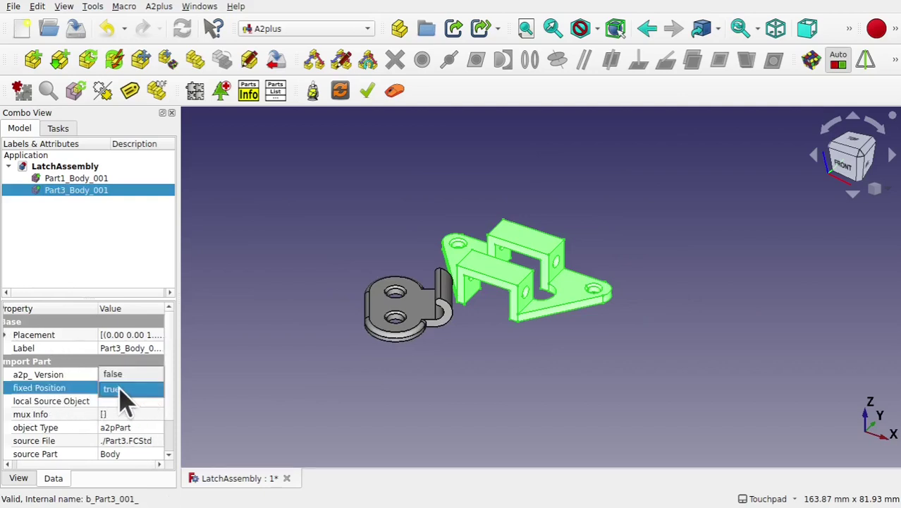
left_click(136, 392)
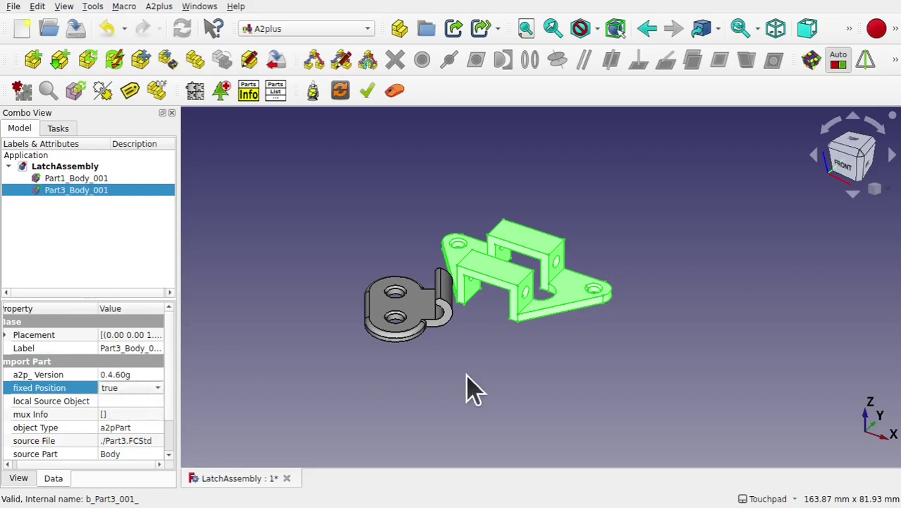
left_click(412, 319)
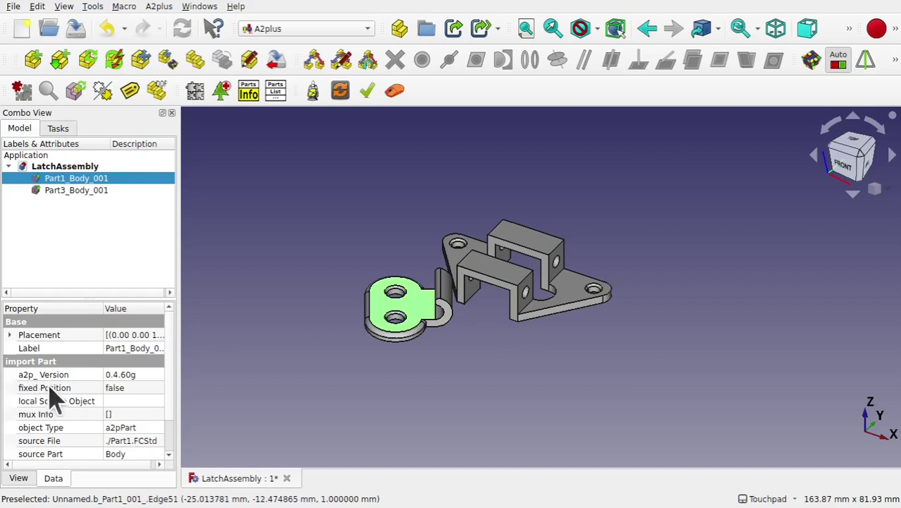
Transform the Part1 body: move it 23 mm along its axis, away from the Part3 body.
right_click(385, 310)
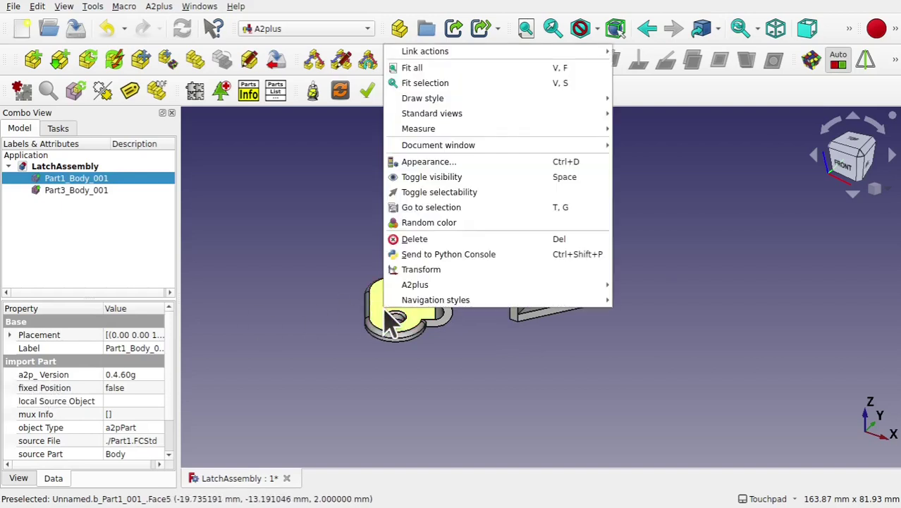
left_click(449, 271)
left_click_drag(298, 315, 196, 312)
left_click(95, 158)
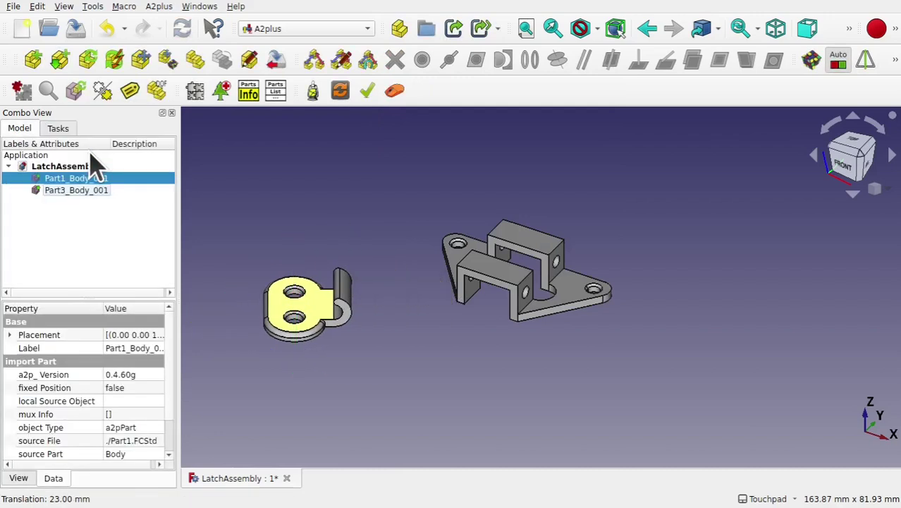
left_click(356, 341)
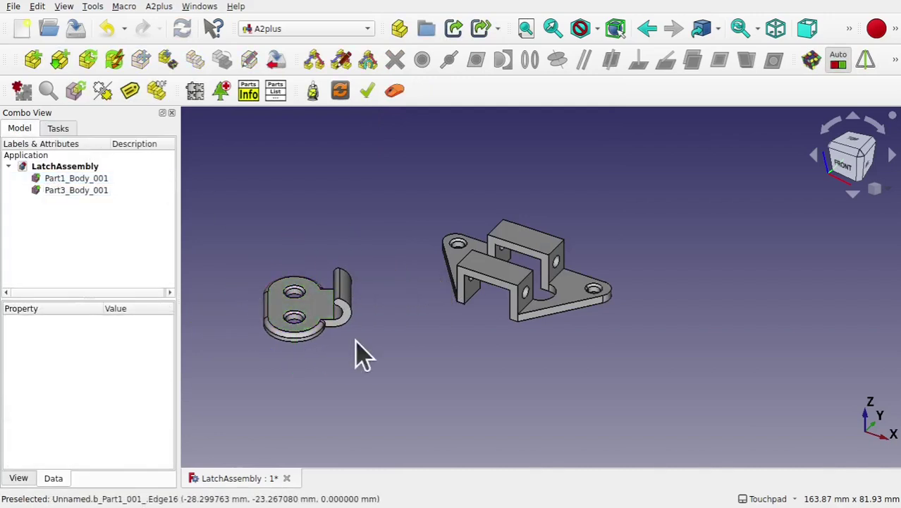
Import only the Body object from Part2.FCStd and place it in front of the Part3 body.
left_click(59, 62)
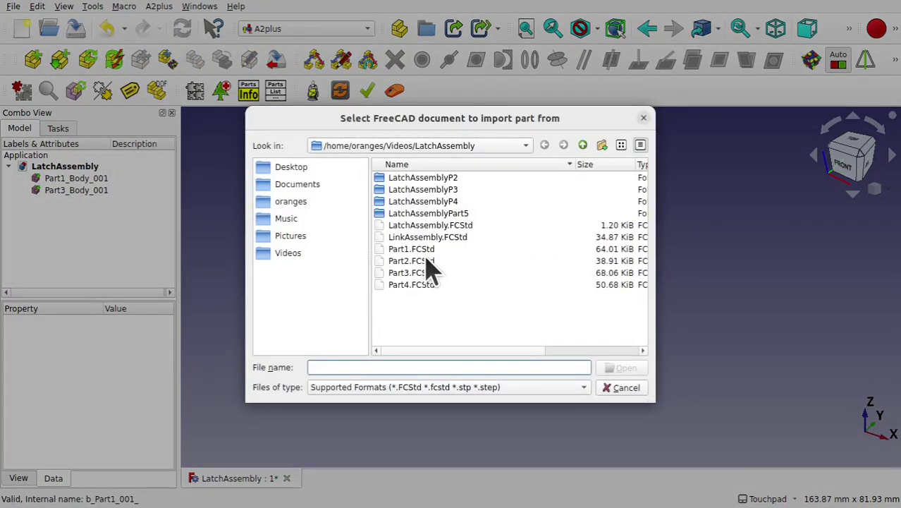
left_click(426, 261)
left_click(620, 367)
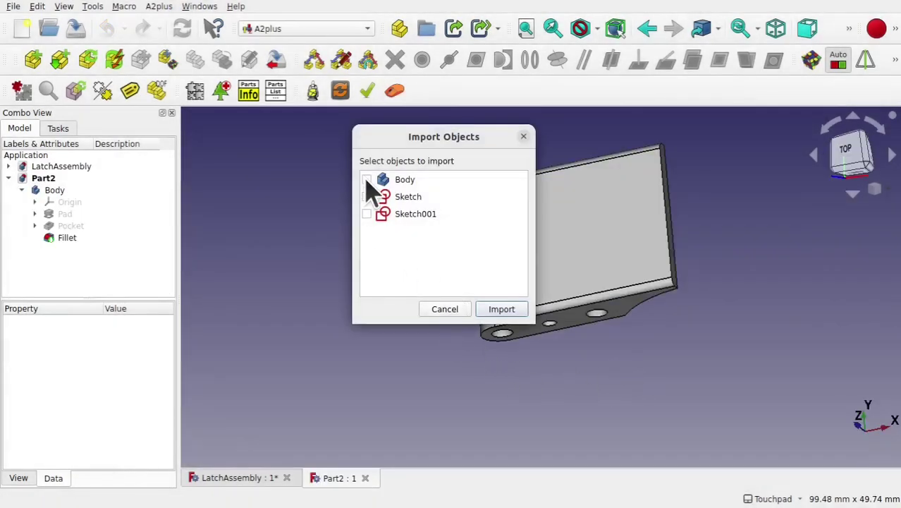
left_click(366, 180)
left_click(502, 309)
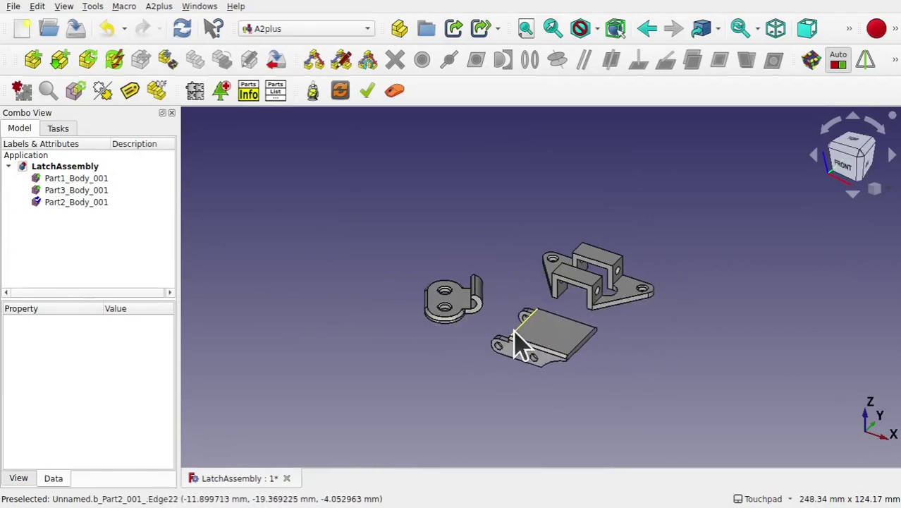
left_click(515, 346)
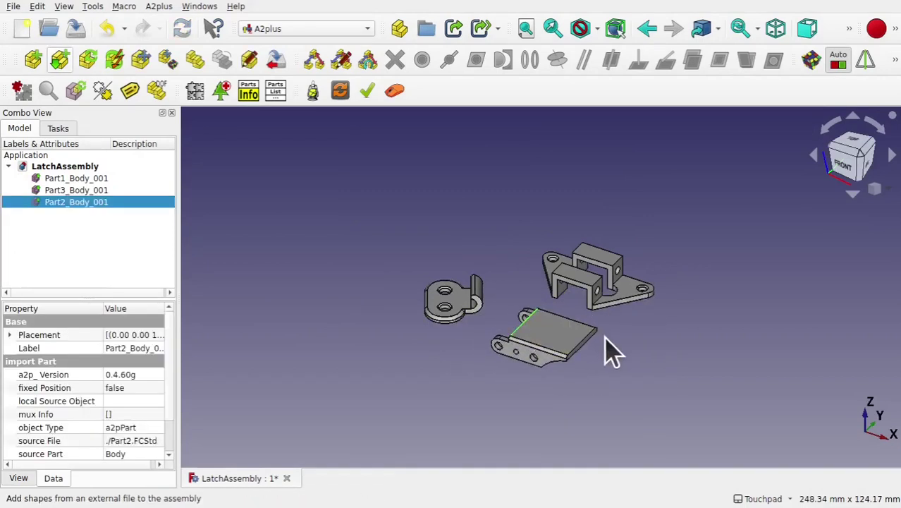
Add a circular edge constraint between the inner edge of the Part2 arm's end hole and the outer edge of the Part3 bracket's side hole.
middle_click_drag(602, 335, 613, 232)
scroll(587, 318, "up", 5)
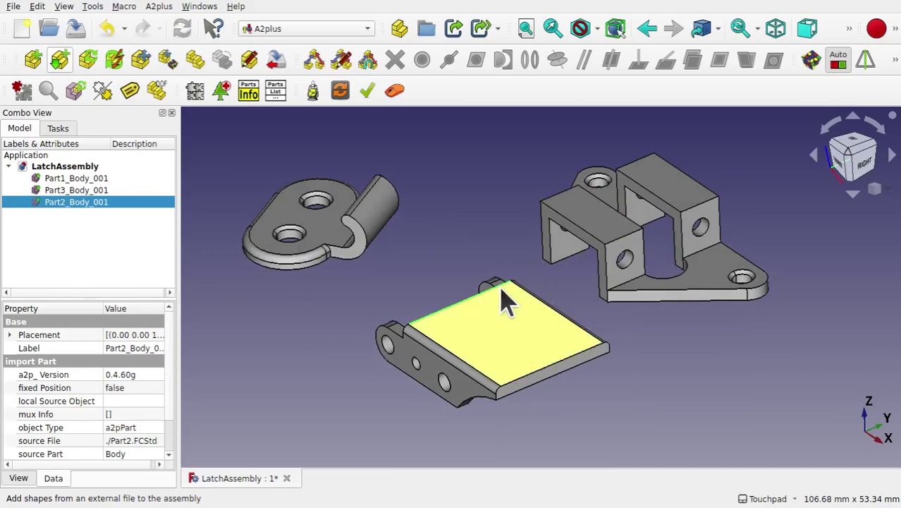
middle_click_drag(504, 301, 403, 358)
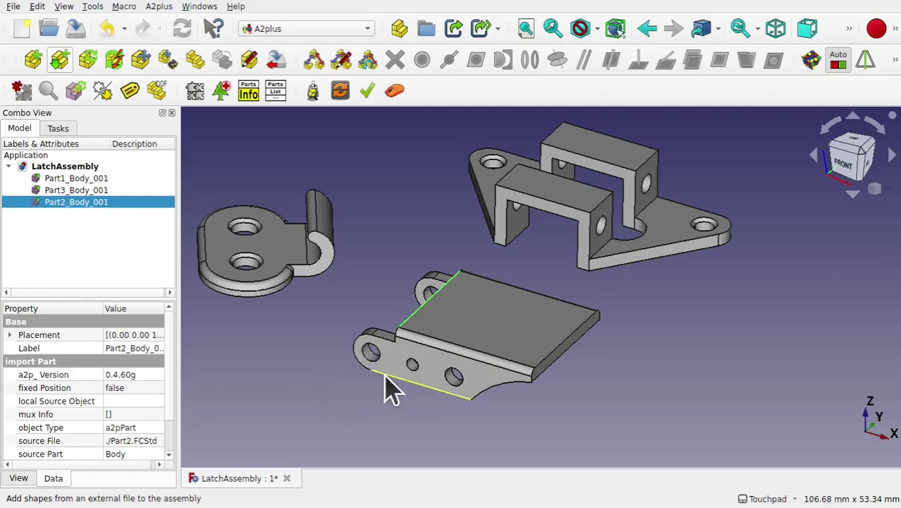
key("2")
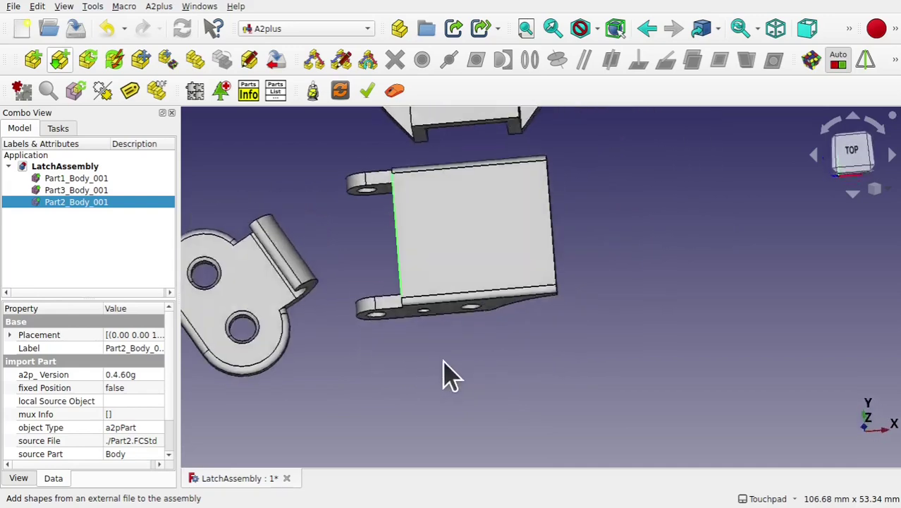
middle_click_drag(373, 253, 357, 272)
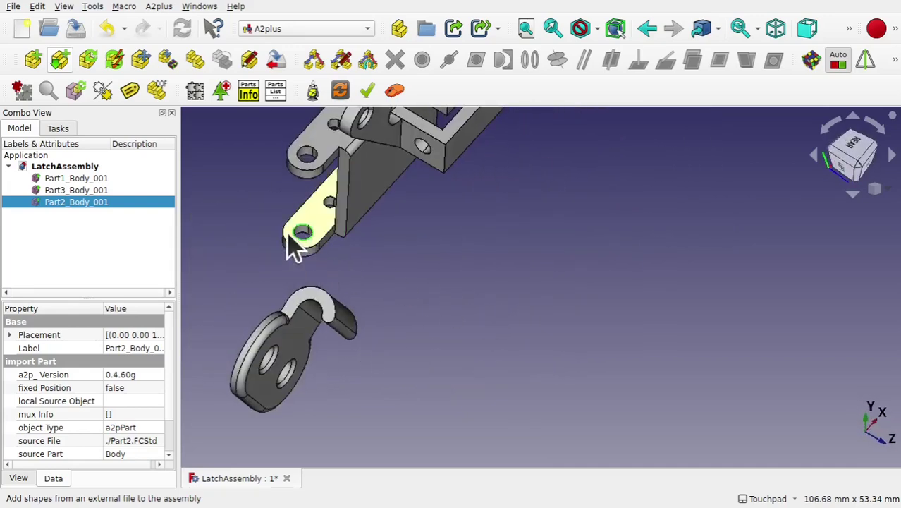
key("2")
middle_click_drag(230, 208, 502, 263)
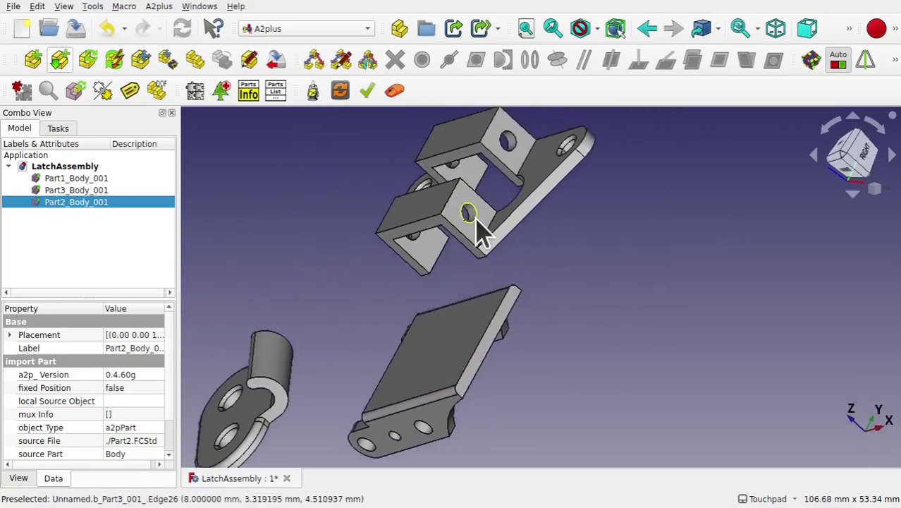
left_click(476, 220, "ctrl")
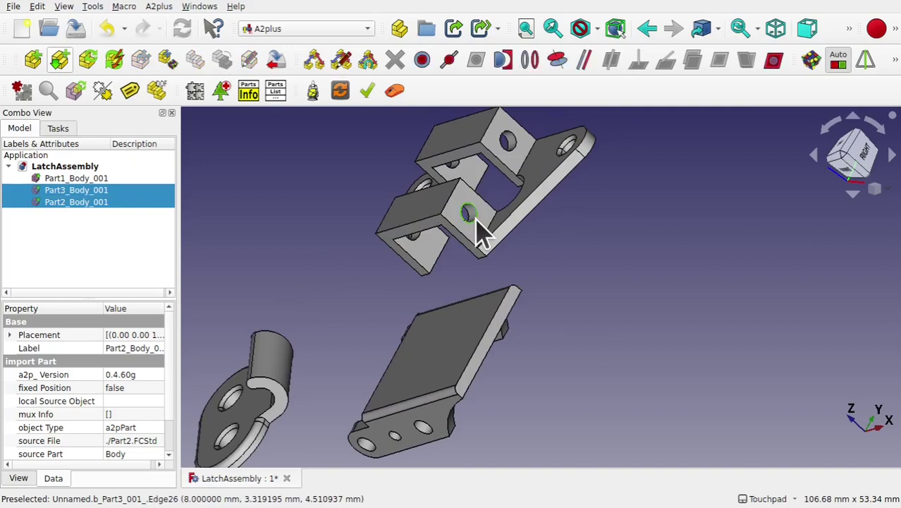
left_click(530, 60)
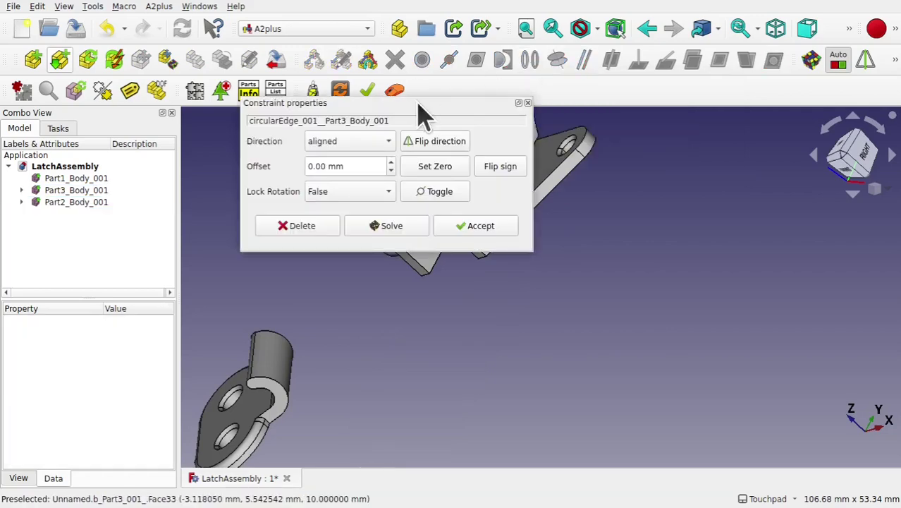
left_click_drag(419, 106, 562, 247)
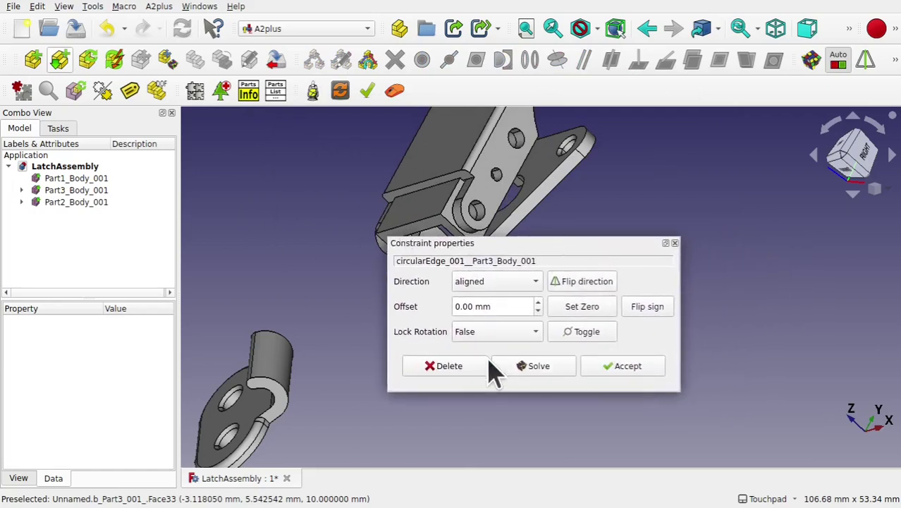
Set the circular edge constraint's offset to -0.5 mm, keeping the aligned direction, and accept it.
middle_click_drag(462, 343, 401, 221)
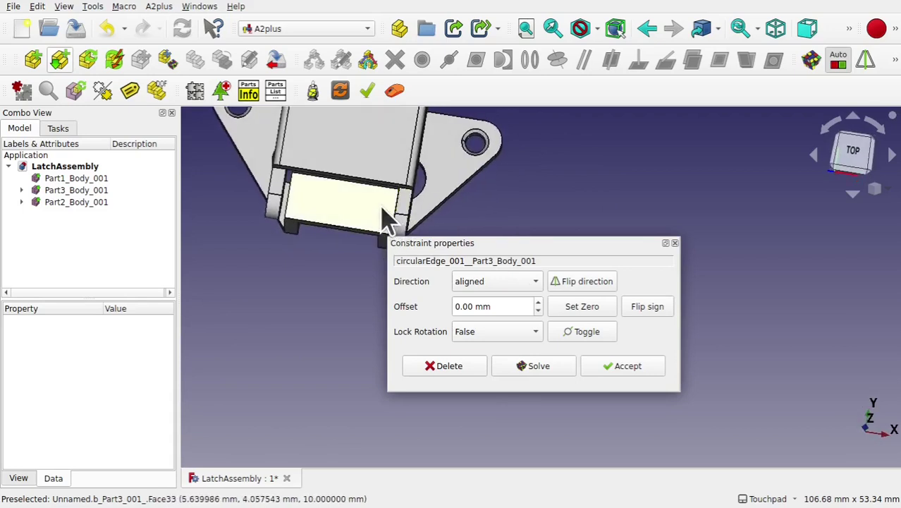
left_click_drag(476, 306, 438, 314)
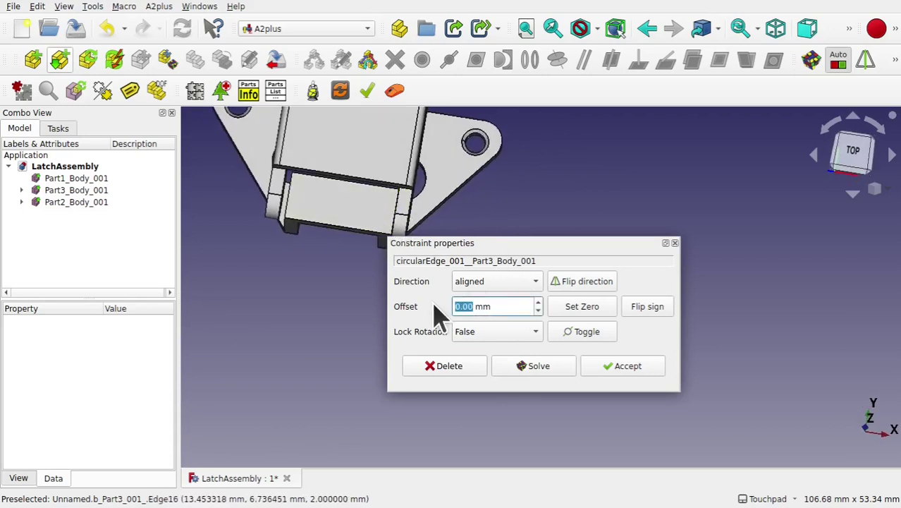
left_click(538, 304)
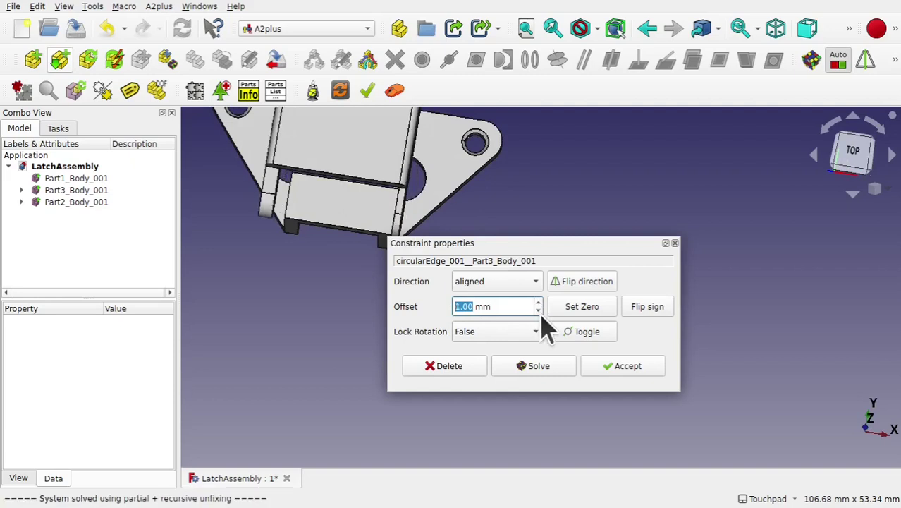
left_click(538, 310)
left_click(538, 311)
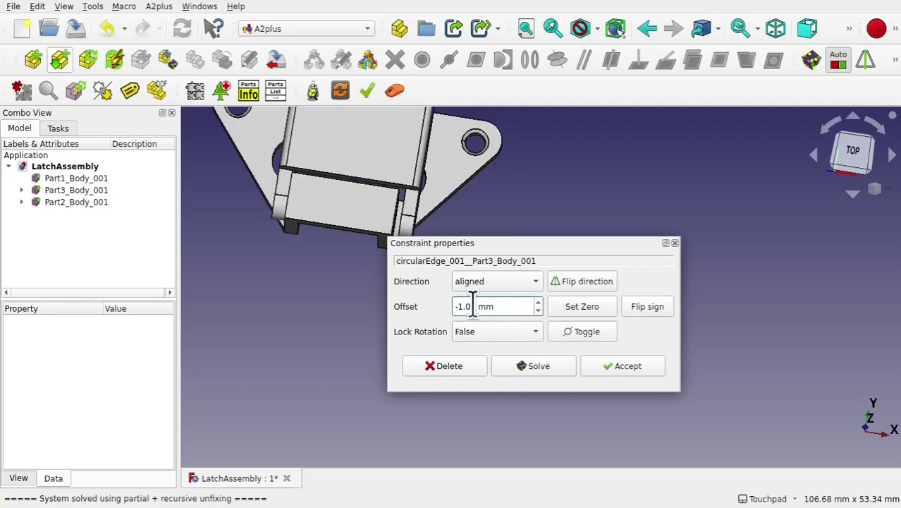
key("BackSpace")
key("BackSpace")
key("BackSpace")
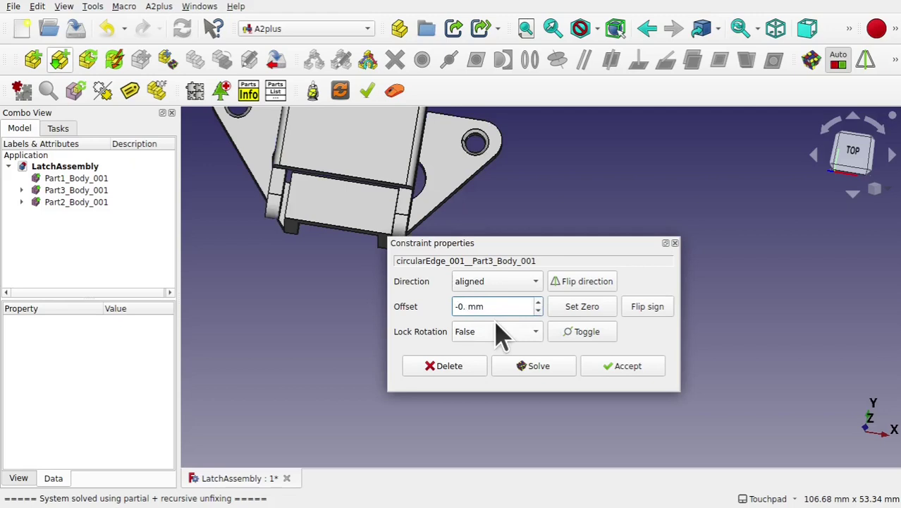
type("5")
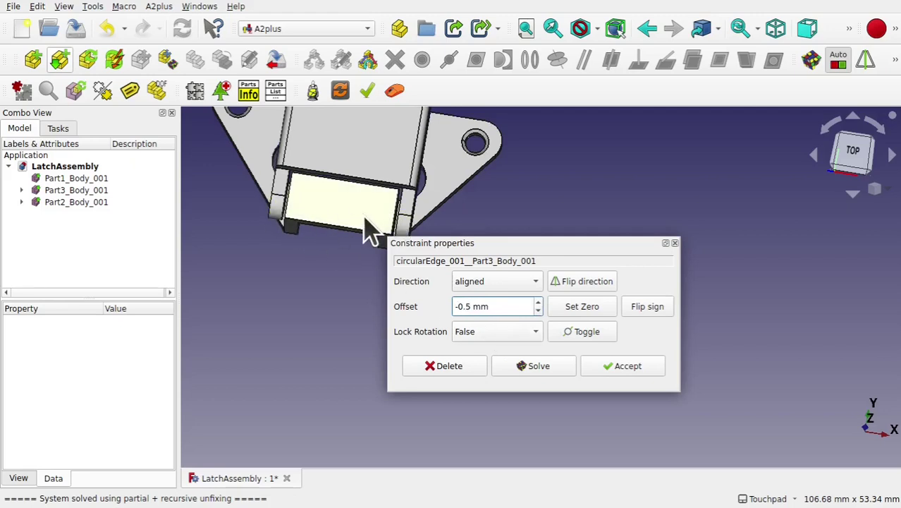
left_click(615, 364)
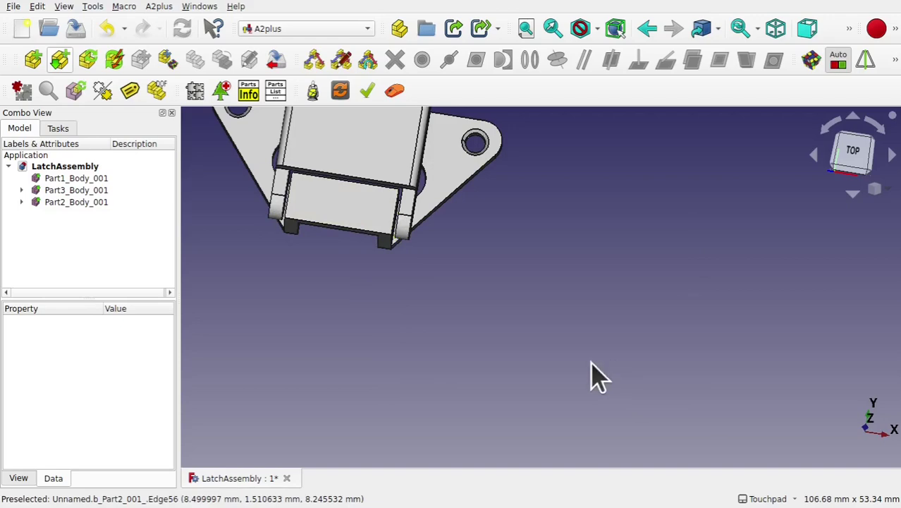
Examine the circular edge constraint listed under both the Part3 and Part2 bodies, along with the joined parts.
left_click_drag(535, 346, 451, 331, "alt")
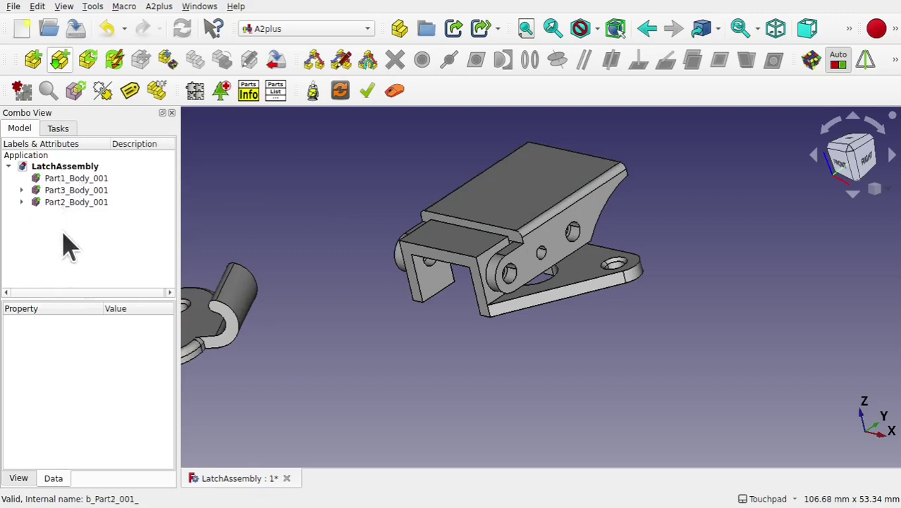
left_click(21, 190)
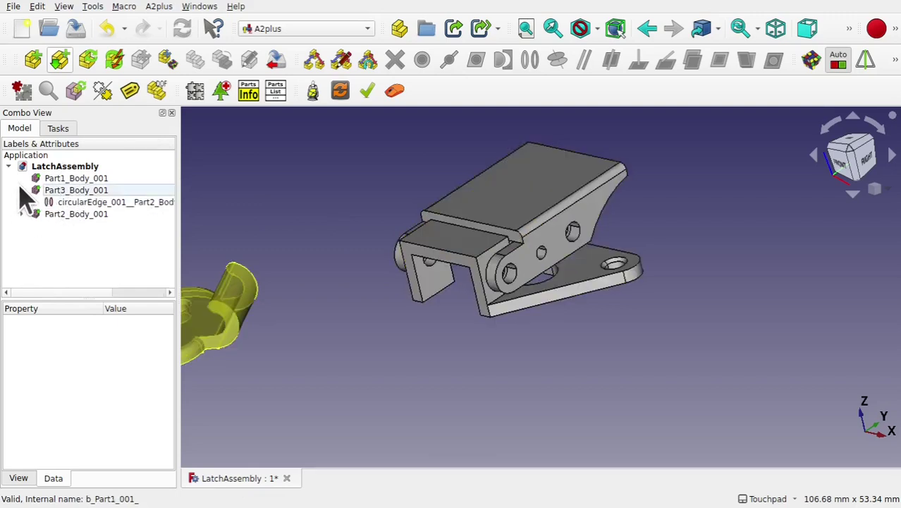
left_click(22, 214)
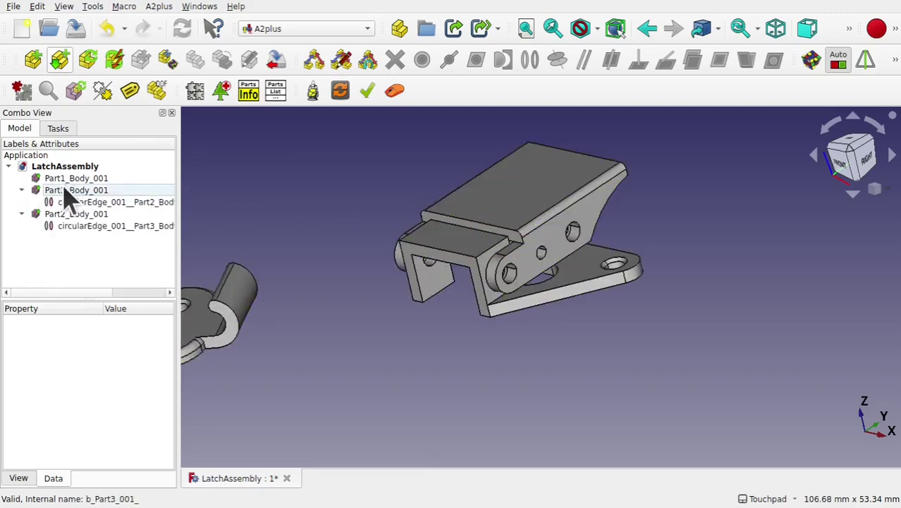
left_click(144, 226)
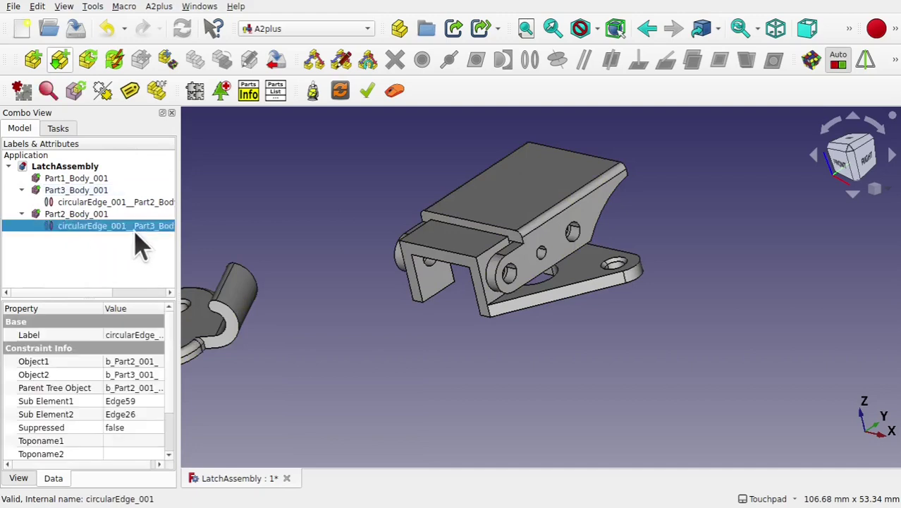
left_click(109, 202)
left_click(83, 226)
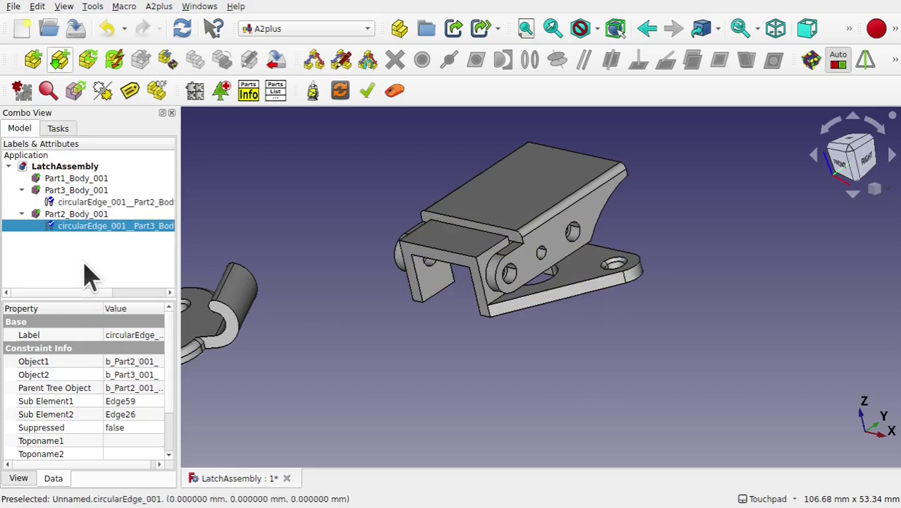
middle_click_drag(331, 266, 396, 296)
left_click(342, 327)
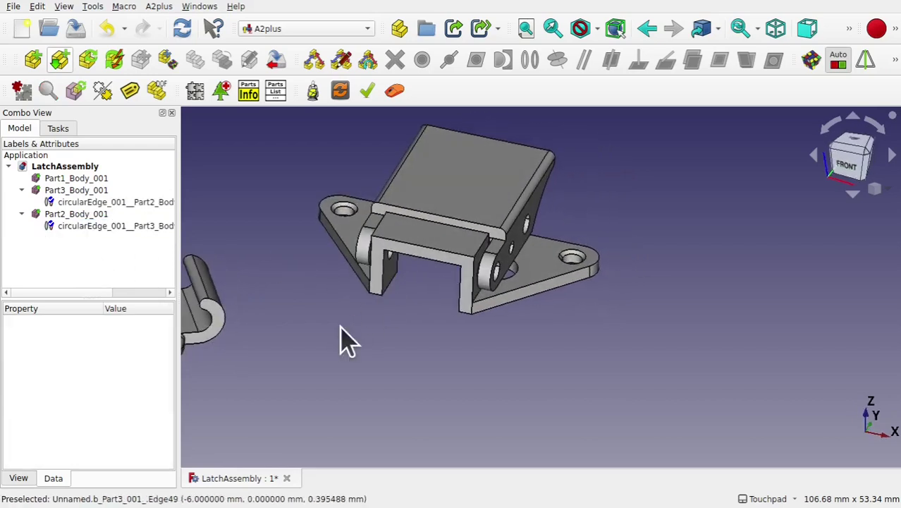
Import only the Body object from Part4.FCStd and place it in front of the other parts.
left_click(61, 59)
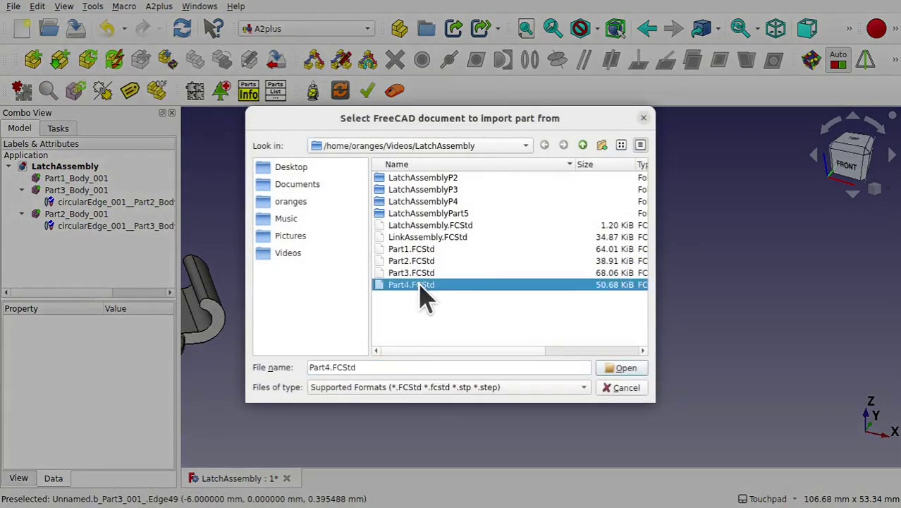
left_click(618, 368)
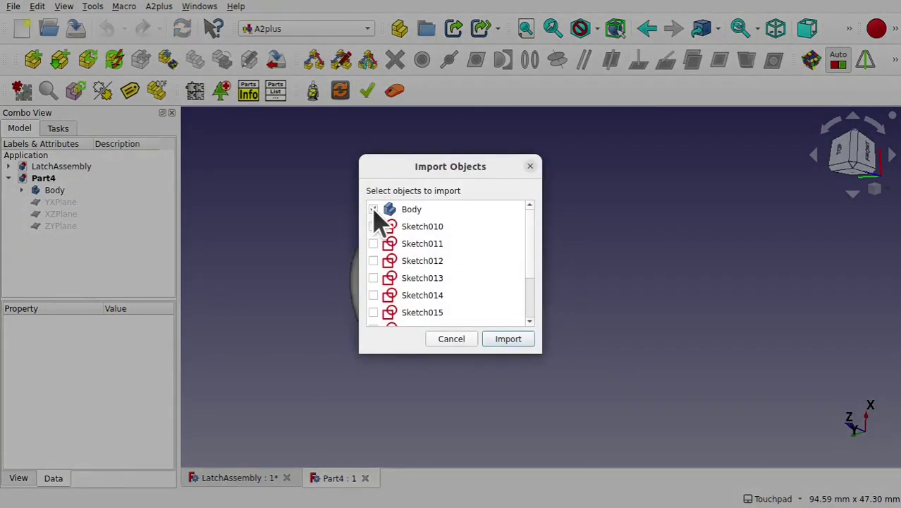
left_click(512, 340)
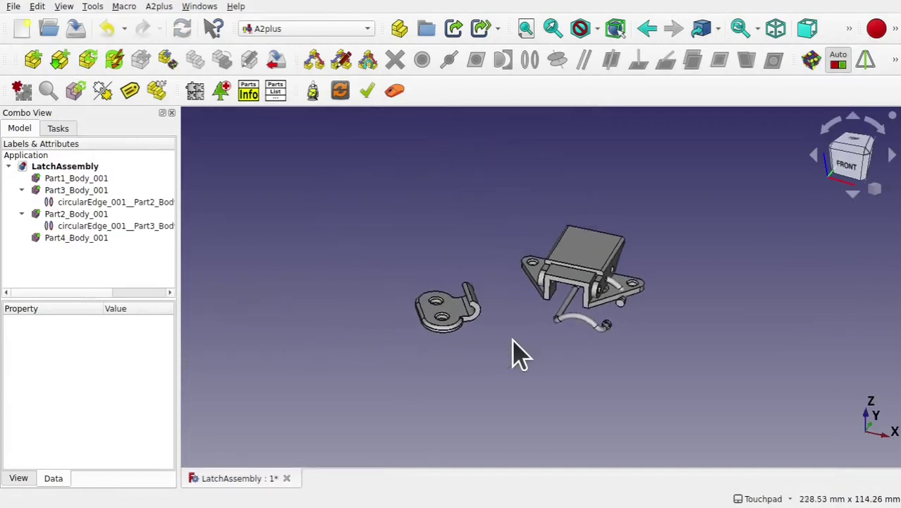
middle_click_drag(489, 372, 506, 294)
left_click(511, 349)
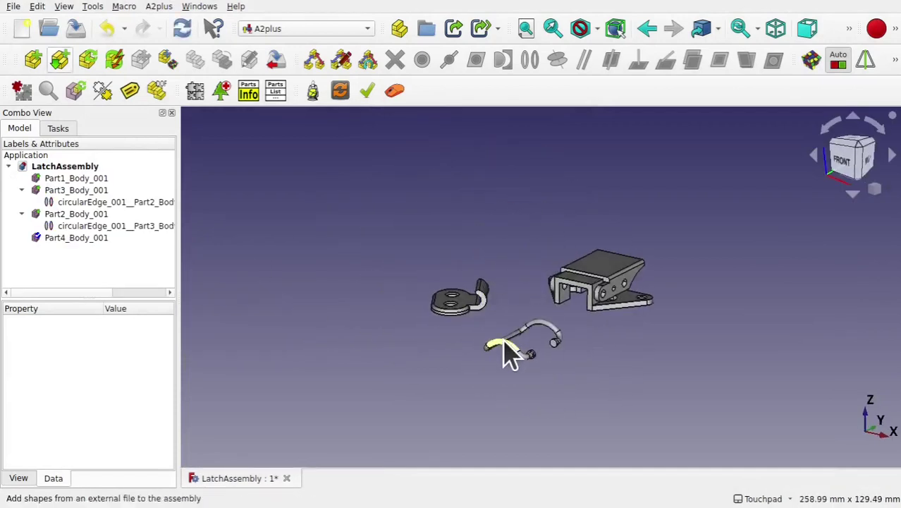
Add a circular edge constraint between the circular edge near one end of the Part4 wire and the Part2 arm's middle hole, keeping the opposed direction.
scroll(547, 345, "up", 5)
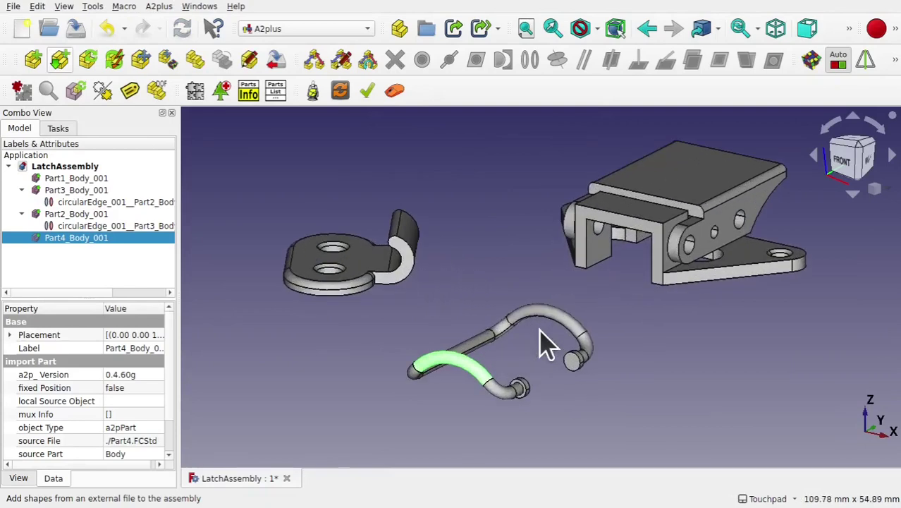
middle_click_drag(547, 344, 432, 376)
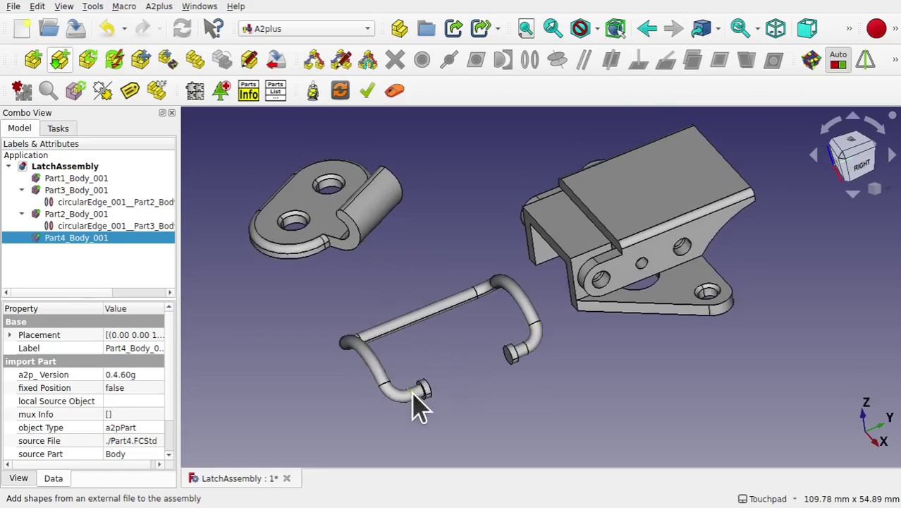
middle_click_drag(502, 416, 477, 382)
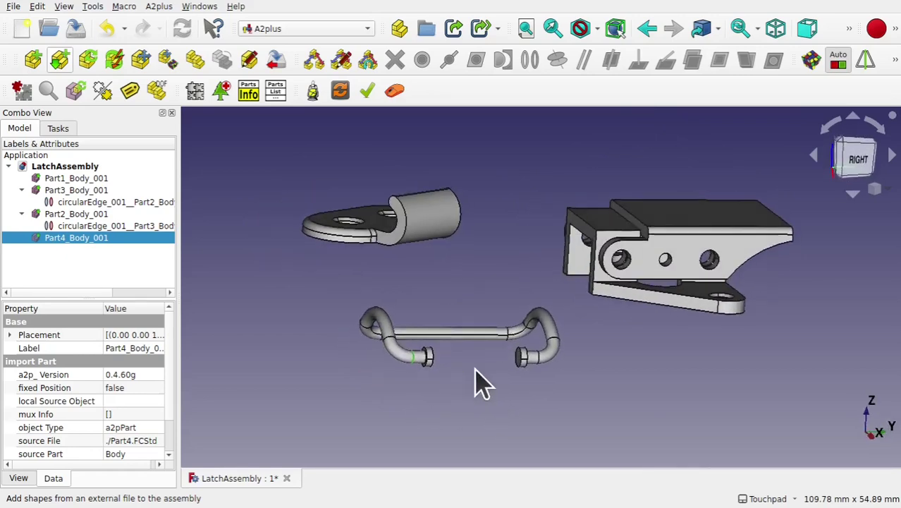
left_click(664, 266, "ctrl")
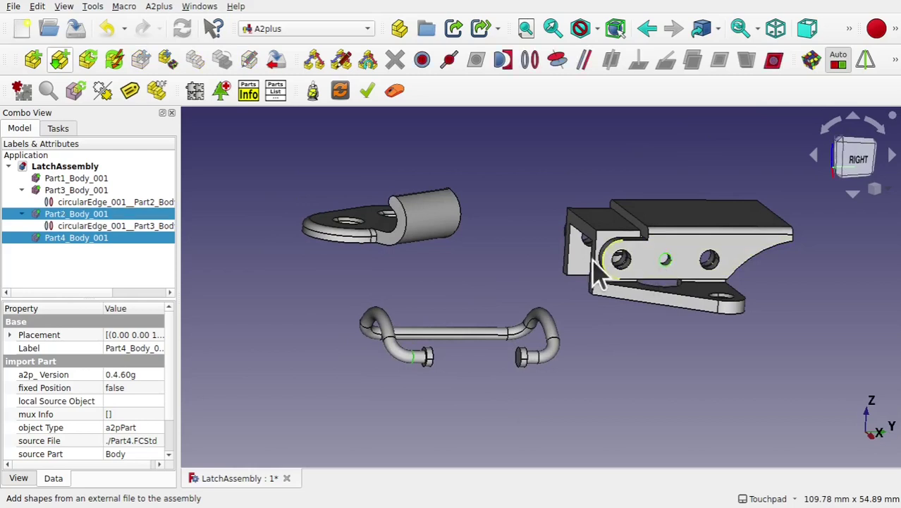
left_click(533, 67)
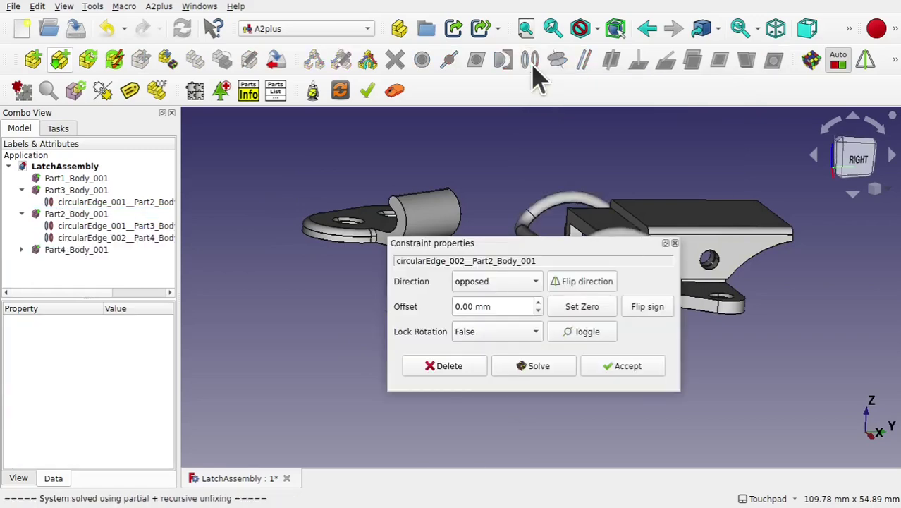
middle_click_drag(705, 215, 321, 251)
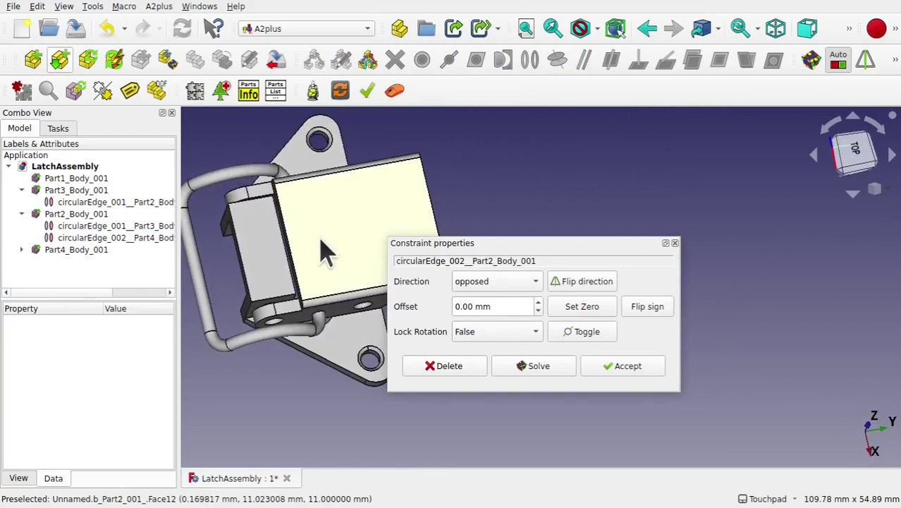
left_click(626, 367)
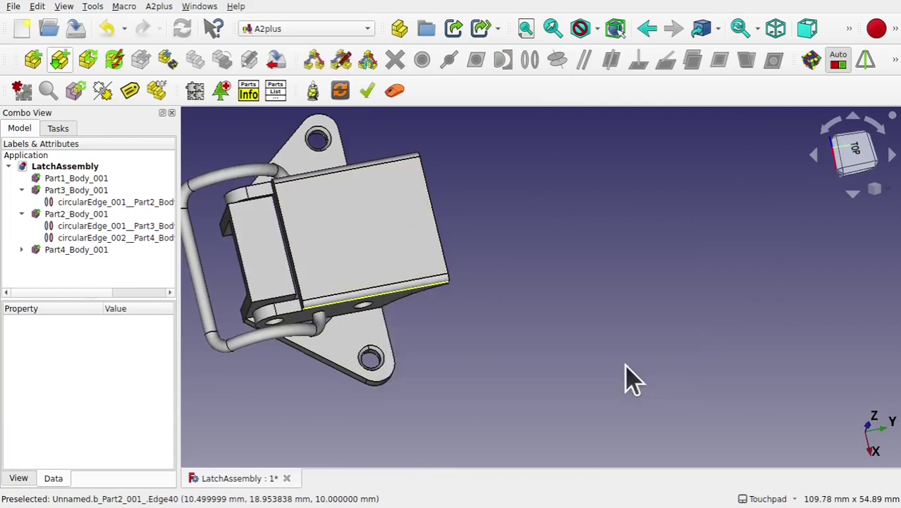
Reopen the circular edge constraint under the Part4 body and try an offset of -0.5 mm.
left_click(22, 251)
double_click(101, 261)
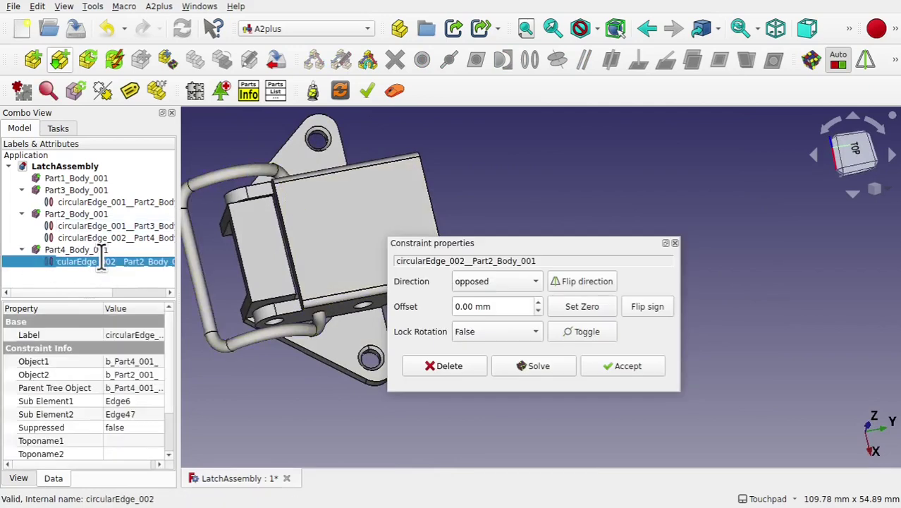
left_click(538, 302)
left_click(538, 310)
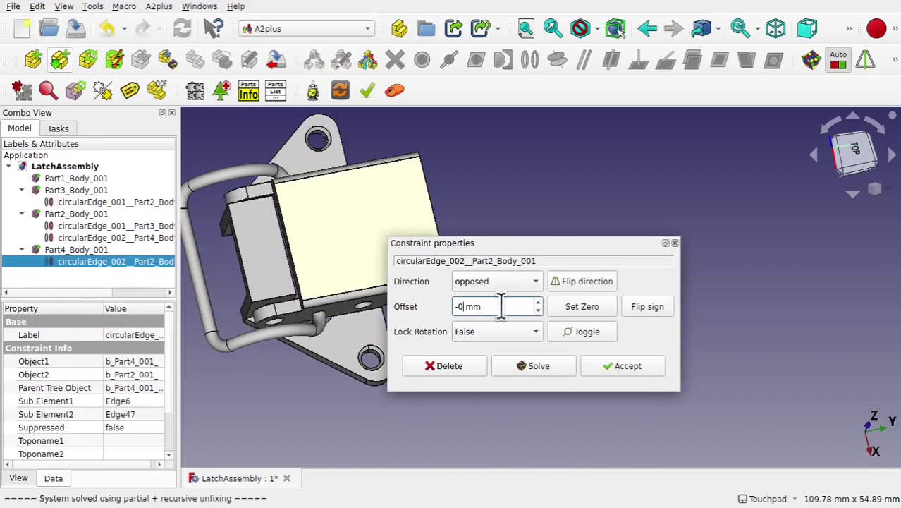
type("-0.5")
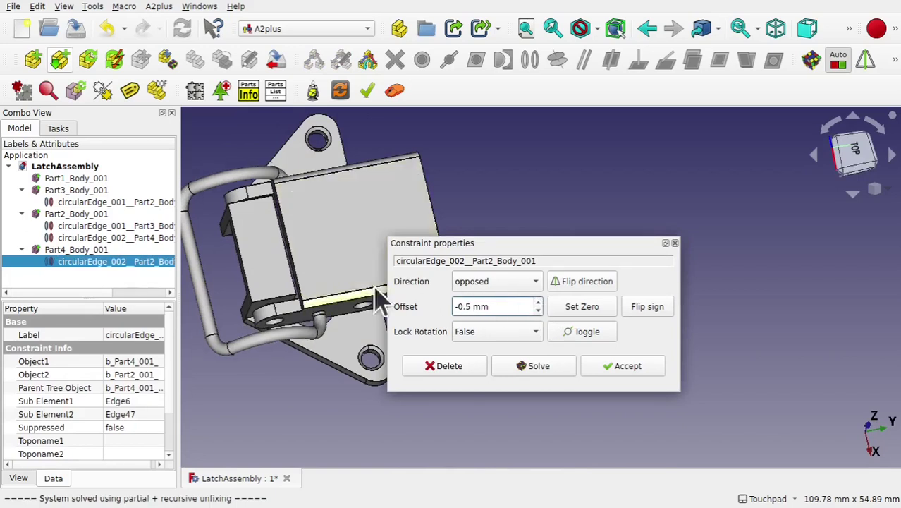
Set the Part4 circular edge constraint's offset to 0.5 mm, keeping the opposed direction, and accept it.
middle_click_drag(368, 292, 384, 312)
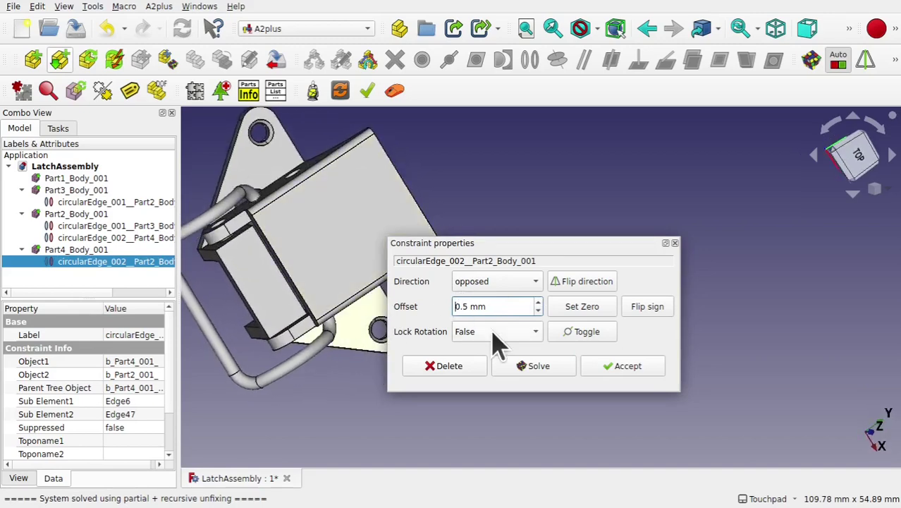
key("Delete")
middle_click_drag(331, 254, 446, 212)
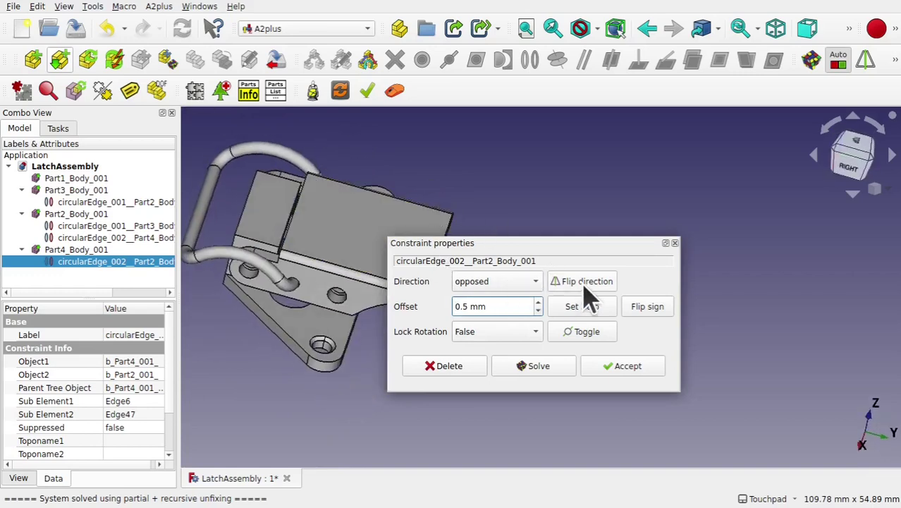
left_click(492, 282)
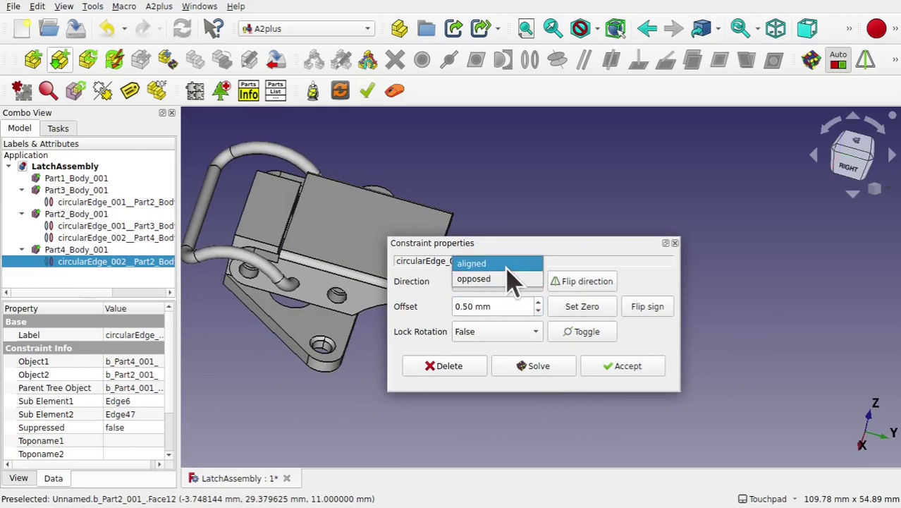
left_click(584, 212)
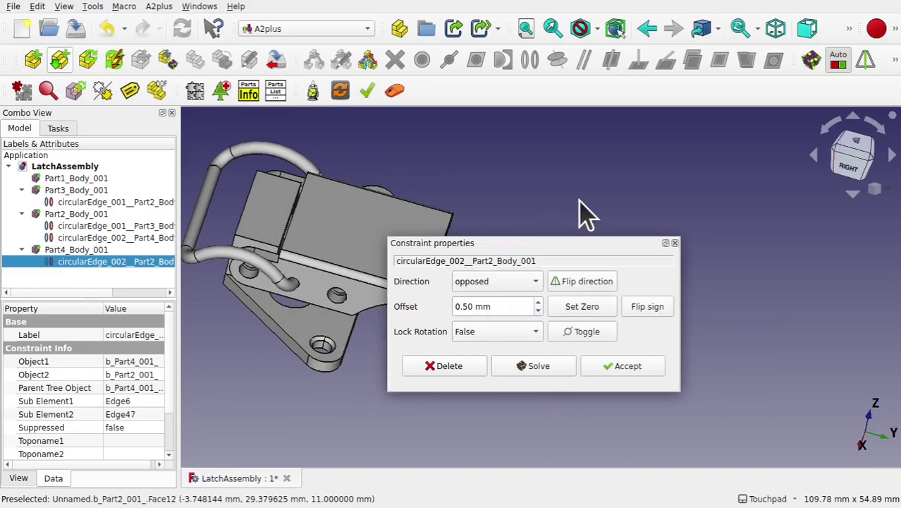
left_click(627, 367)
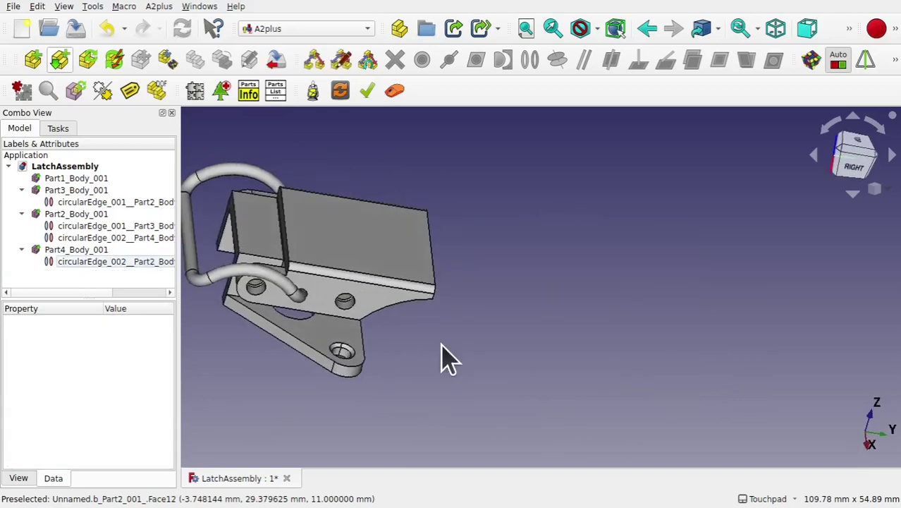
Examine the joined parts, checking the fixed position property of the Part3 and Part2 bodies.
middle_click_drag(437, 344, 271, 168)
middle_click_drag(472, 316, 356, 237)
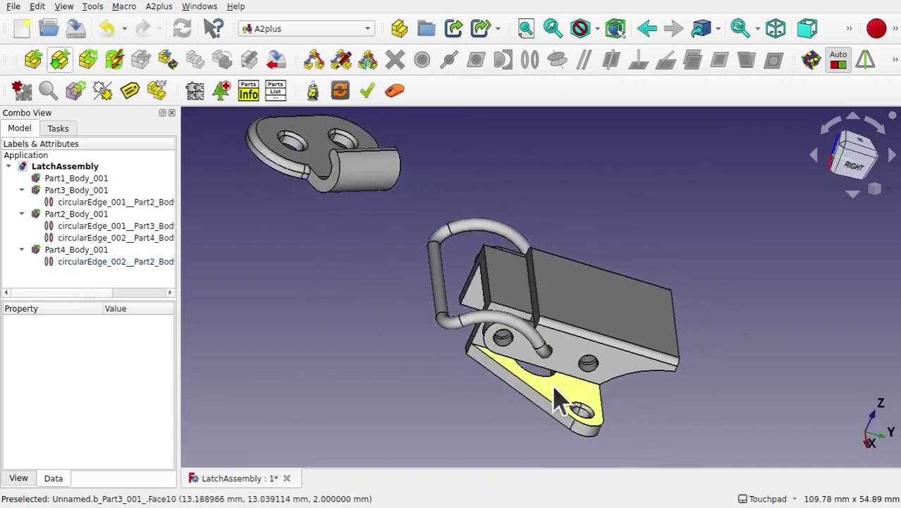
left_click(554, 402)
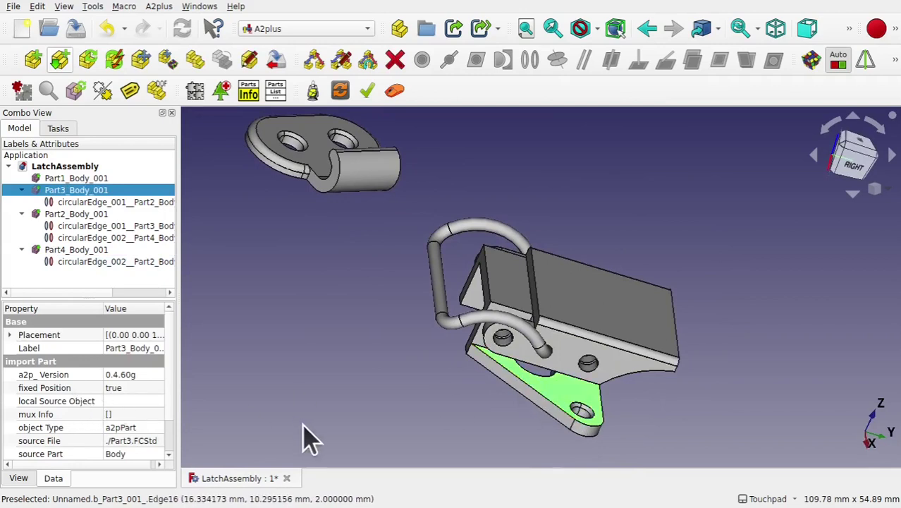
left_click(613, 372)
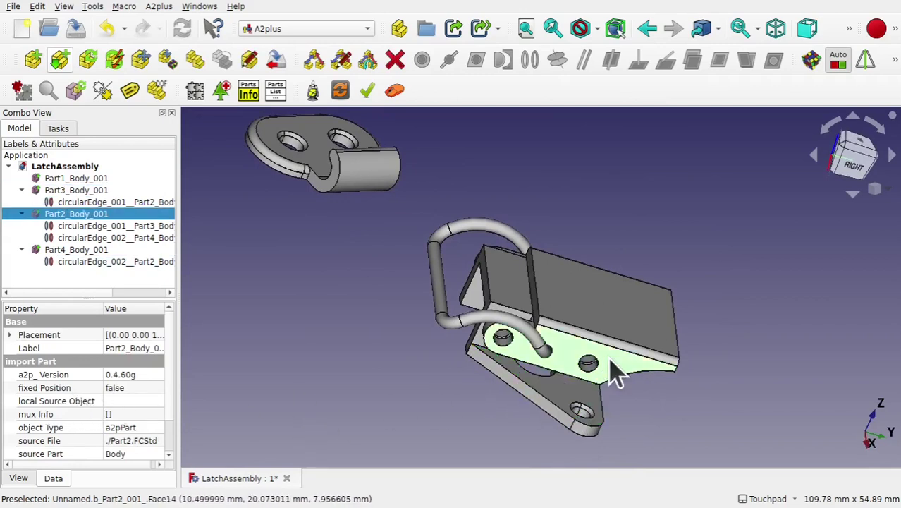
left_click(486, 326)
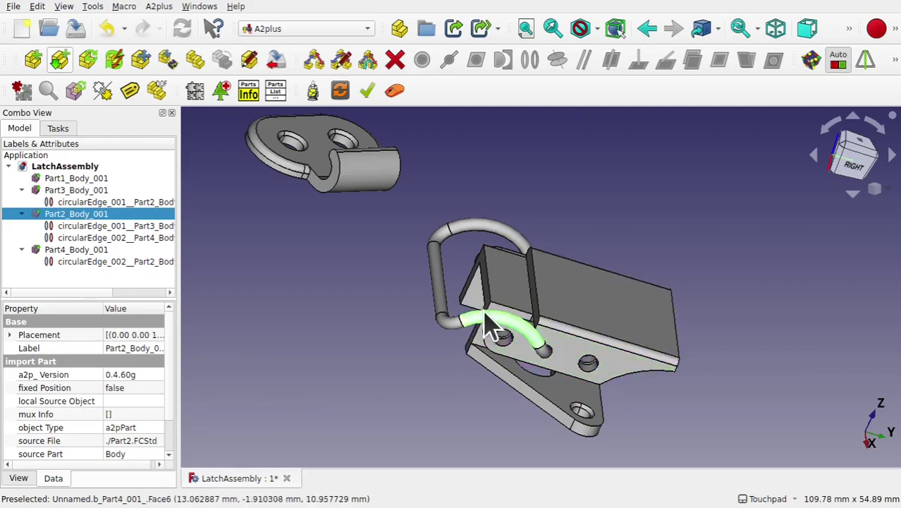
Move the Part2 lever under its constraints so it swings up away from the Part3 bracket.
left_click(370, 334)
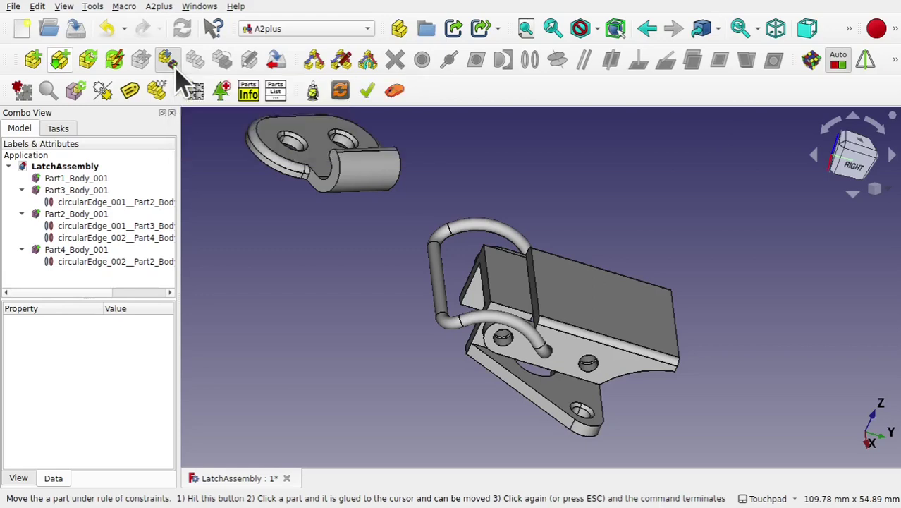
left_click(665, 357)
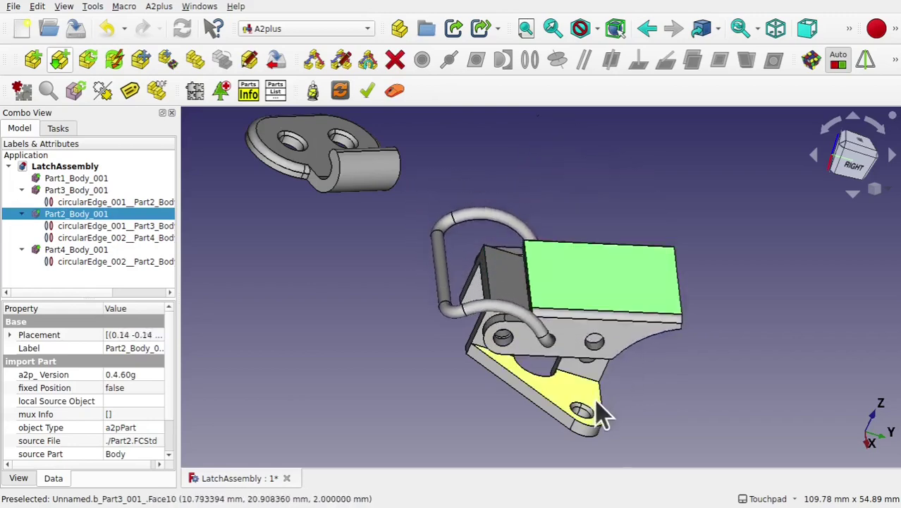
left_click(632, 378)
Try to add an axis coincident constraint between the inner circular edge of Part1's hook and the straight bar of the Part4 wire.
left_click_drag(540, 367, 583, 352, "shift")
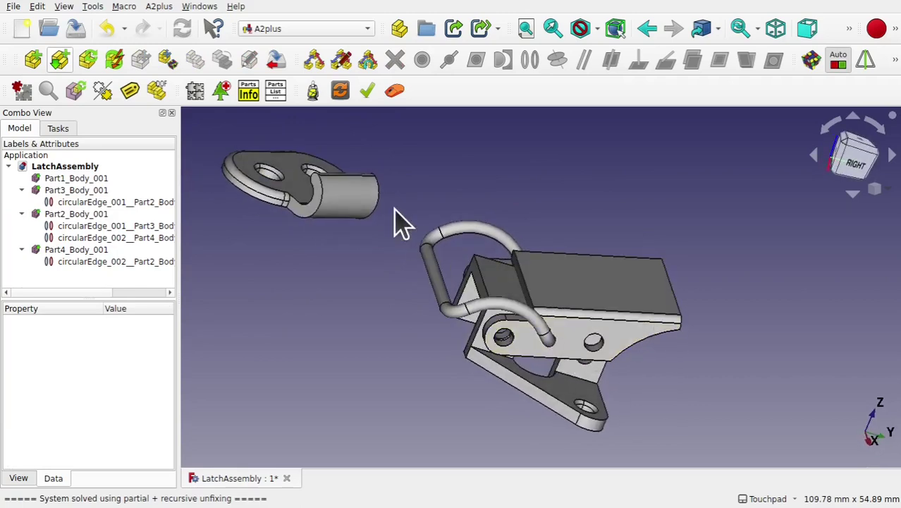
left_click_drag(342, 243, 238, 169, "shift")
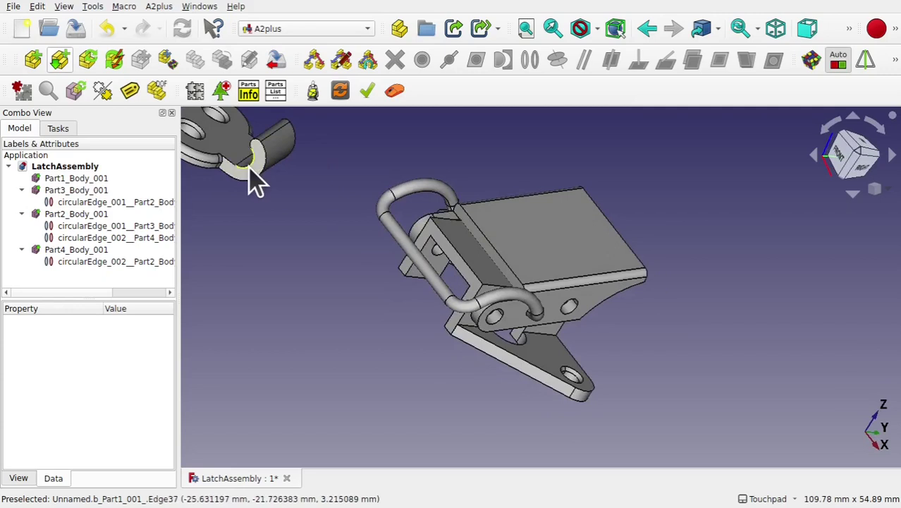
left_click(255, 178)
left_click_drag(256, 178, 345, 263, "shift")
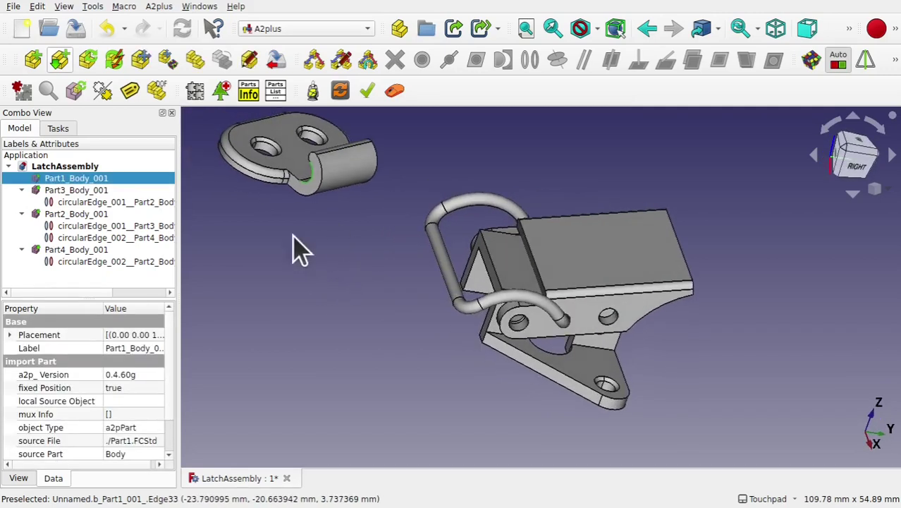
left_click(443, 275)
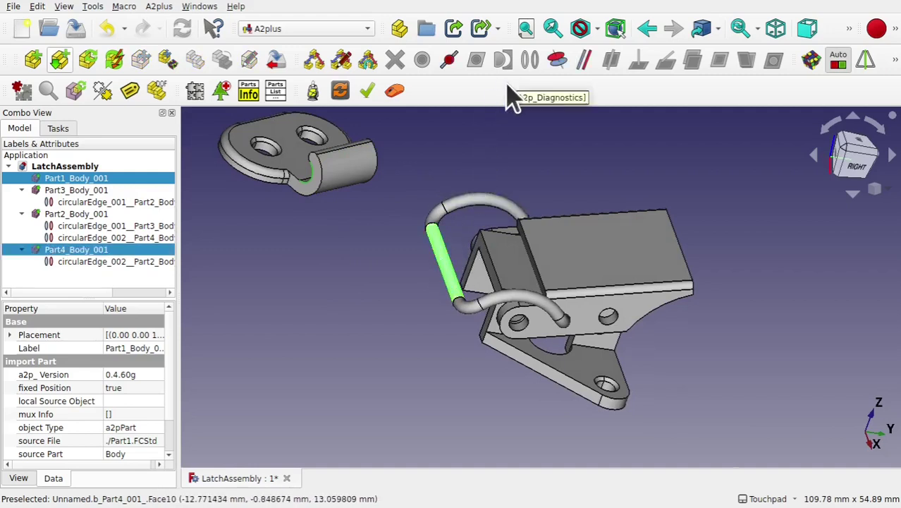
left_click(557, 62)
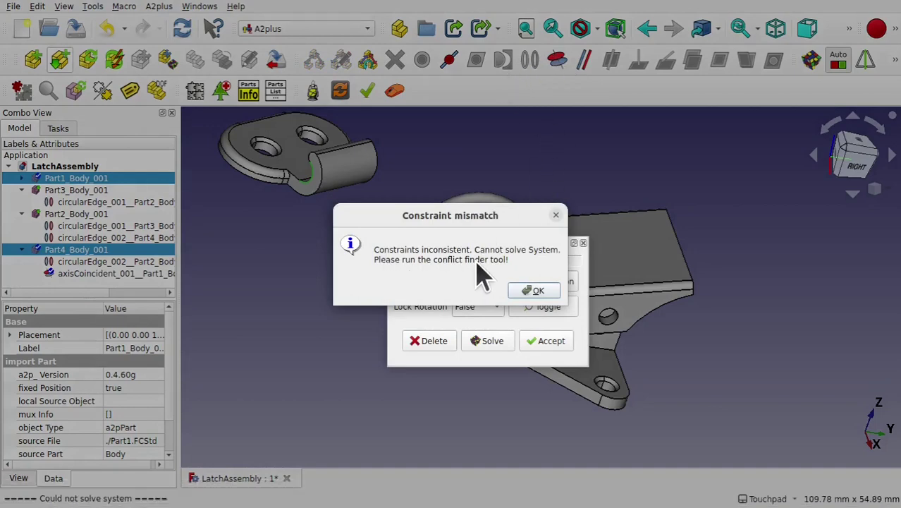
left_click(537, 291)
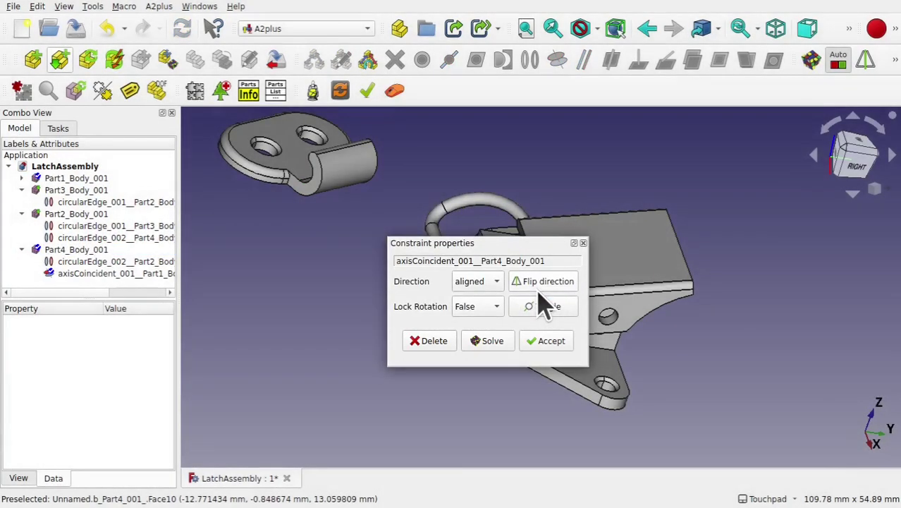
Delete the axis coincident constraint between the Part1 and Part4 bodies.
left_click(428, 341)
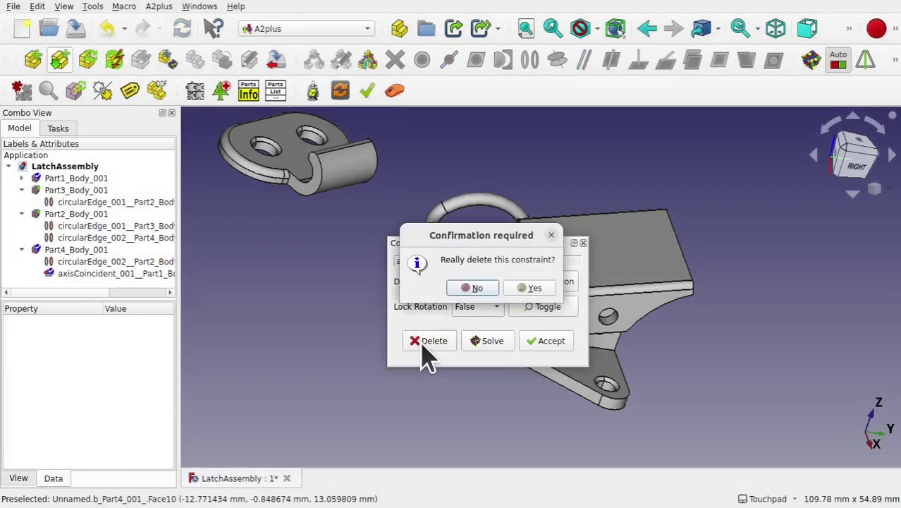
left_click(535, 289)
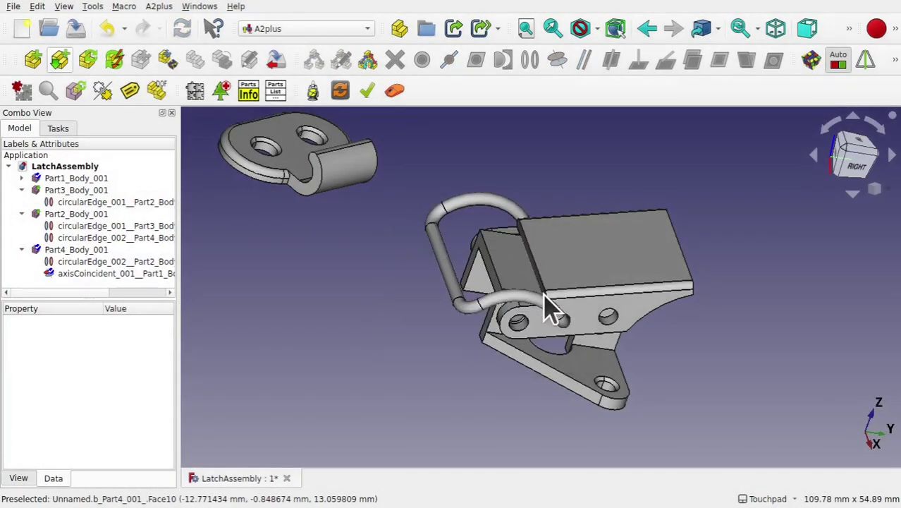
left_click(105, 275)
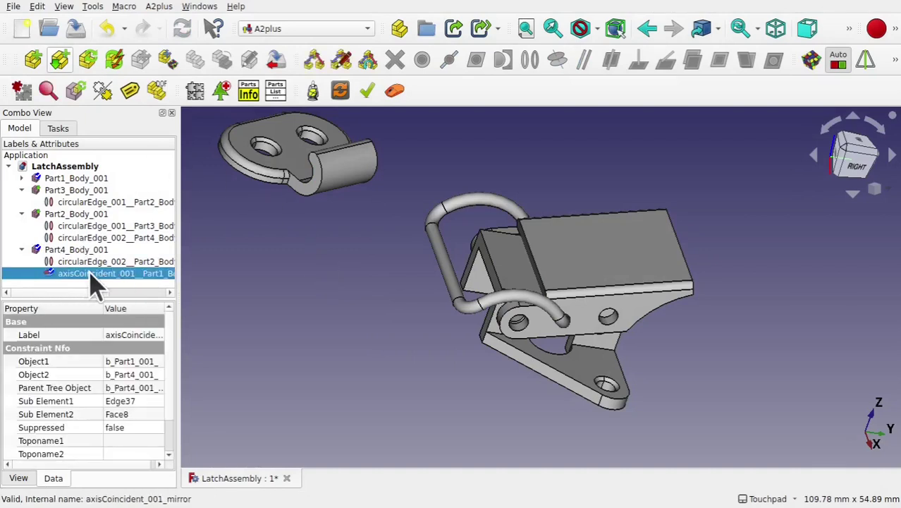
key("Delete")
Set the Part1 body's fixed position property to false.
left_click(84, 251)
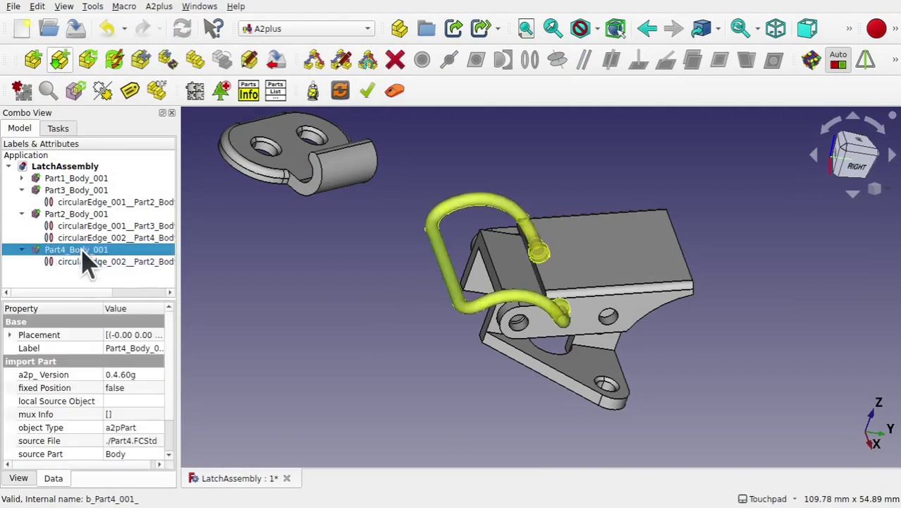
left_click(115, 284)
left_click(339, 184)
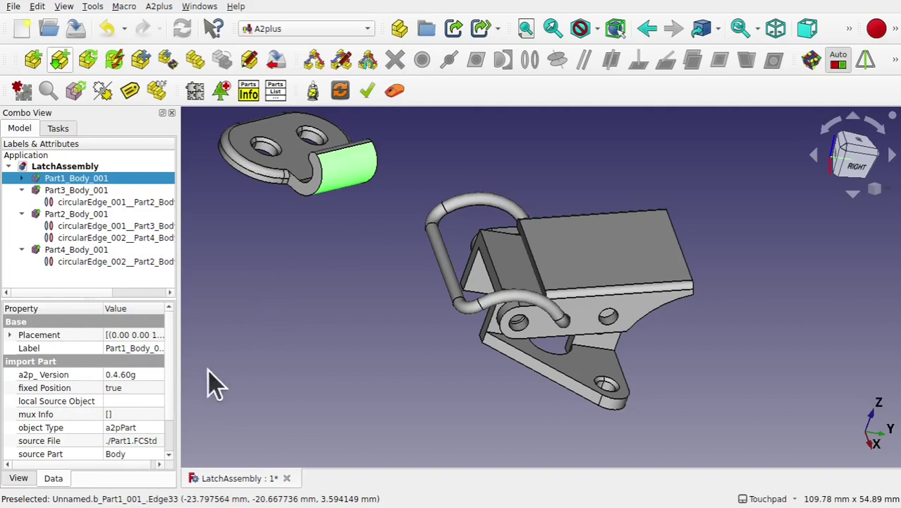
left_click(144, 392)
left_click(144, 392)
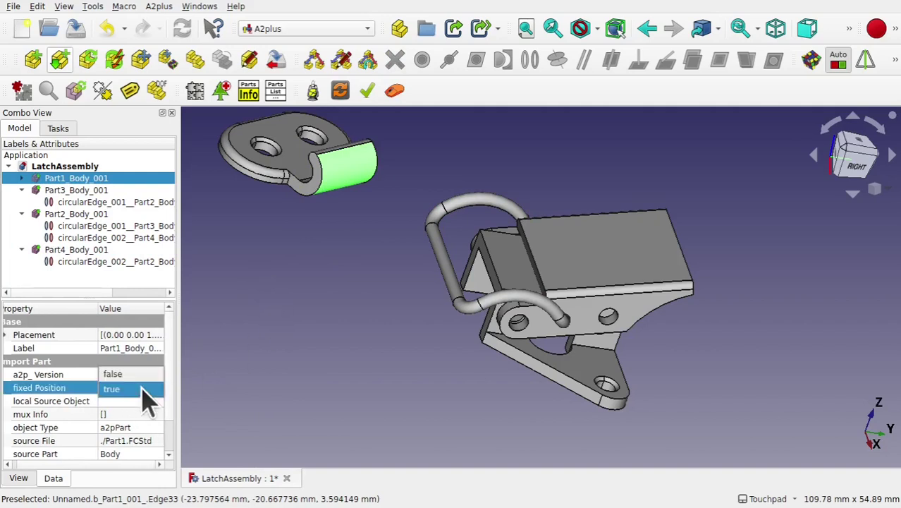
left_click(121, 376)
left_click(339, 259)
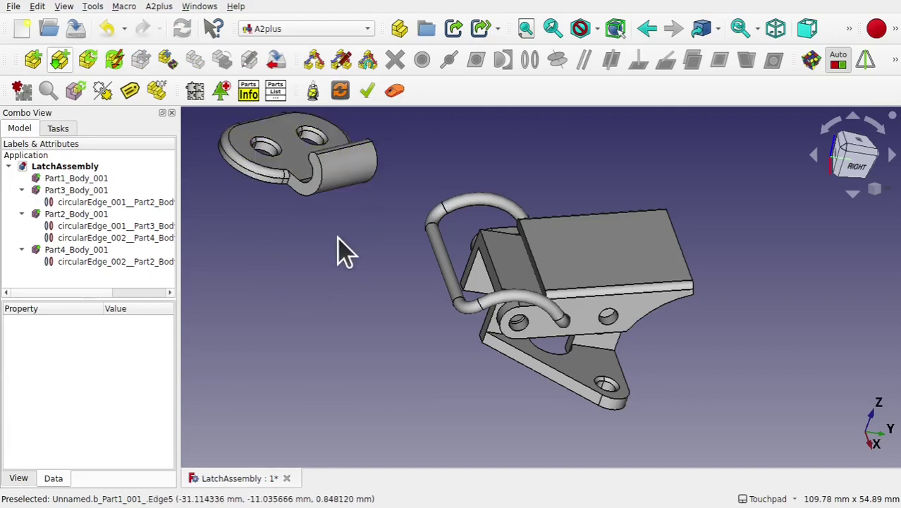
Add an aligned axis coincident constraint between the inner circular edge of Part1's hook and Part4's straight wire bar, with rotation unlocked.
left_click(315, 192)
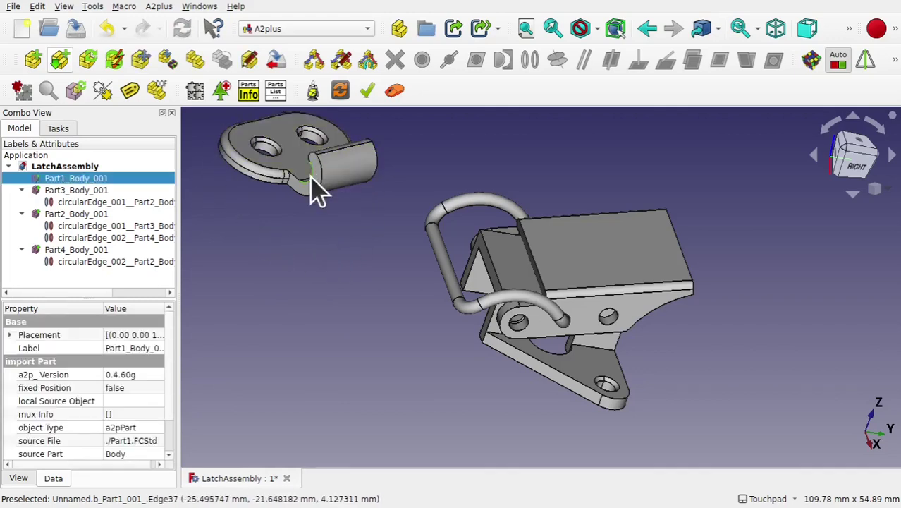
left_click(450, 269, "ctrl")
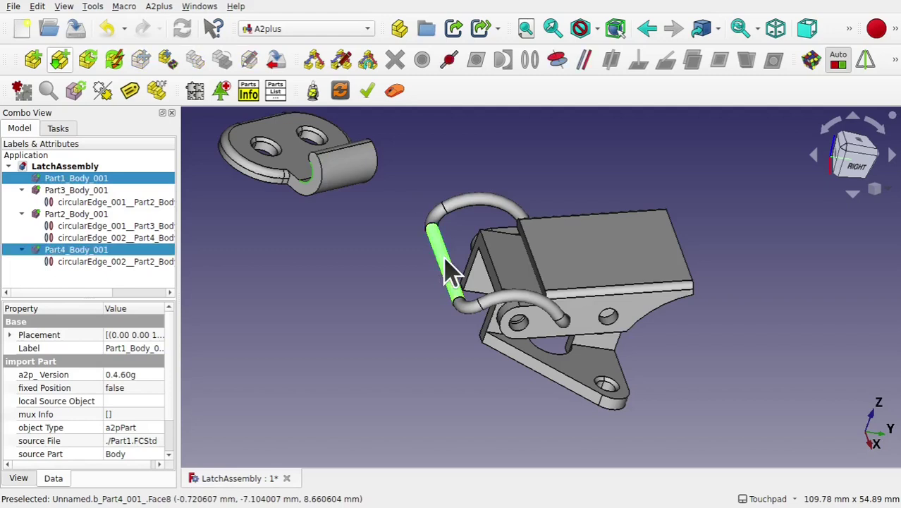
left_click(557, 61)
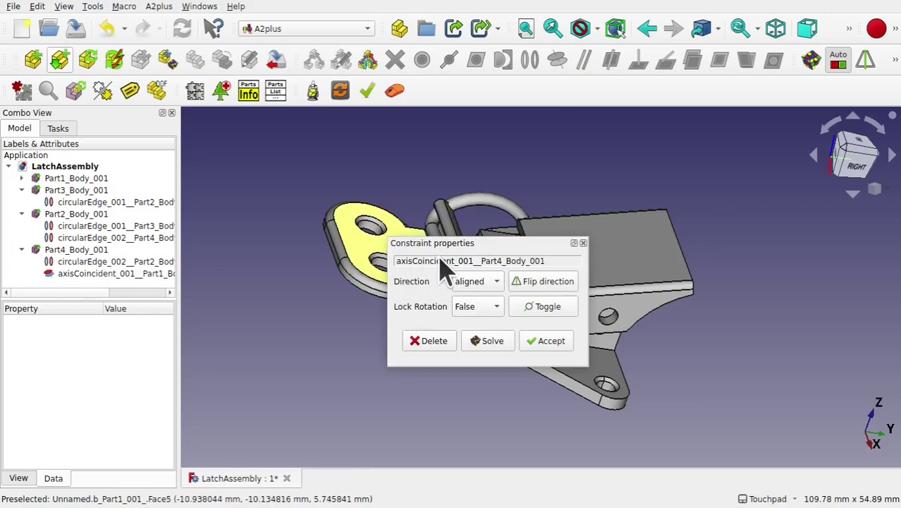
left_click(552, 340)
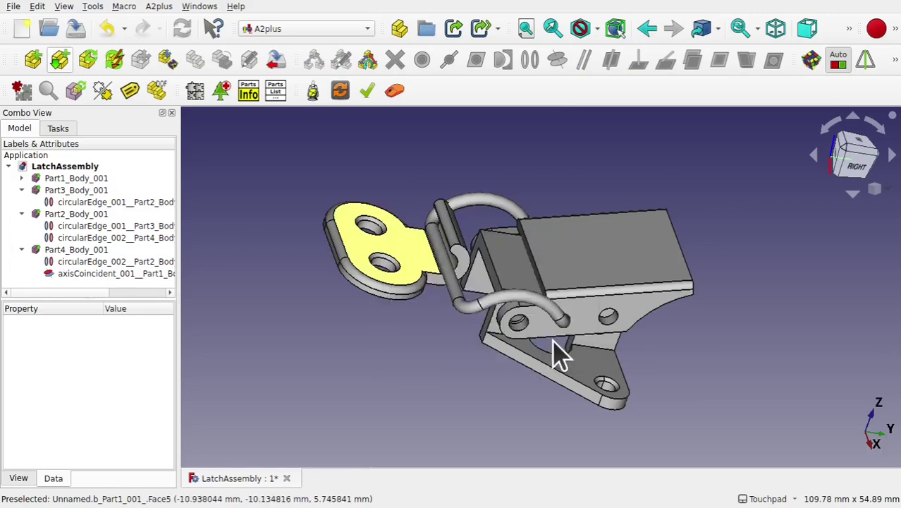
Move the Part1 hook plate under its constraints so the attached wire and Part2 lever shift with it.
middle_click_drag(518, 325, 549, 322)
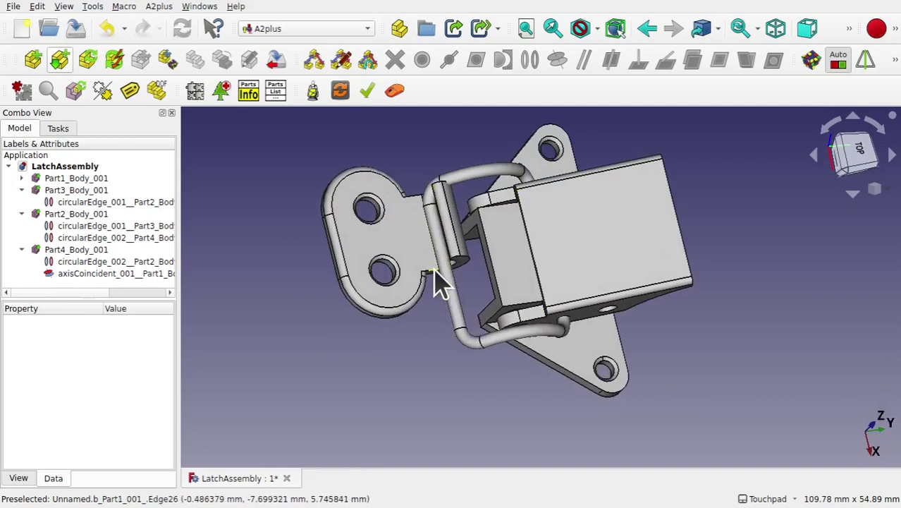
left_click(169, 64)
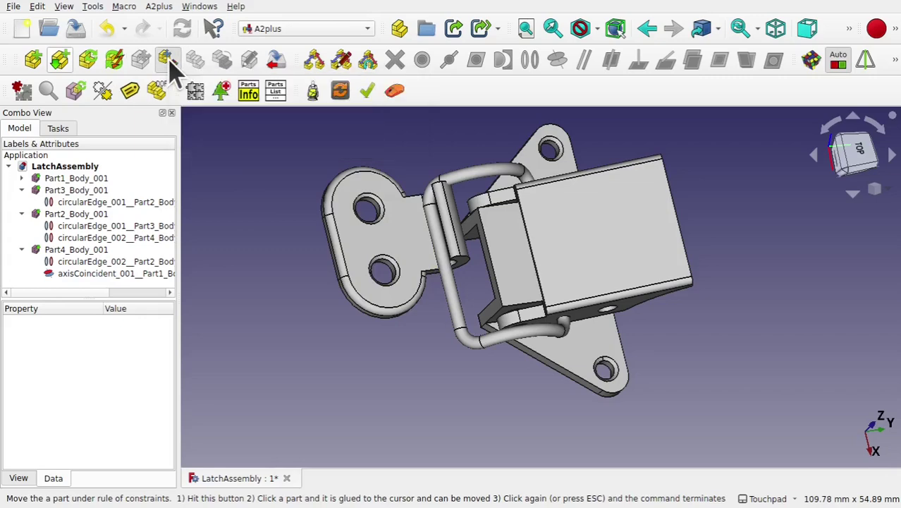
left_click(405, 236)
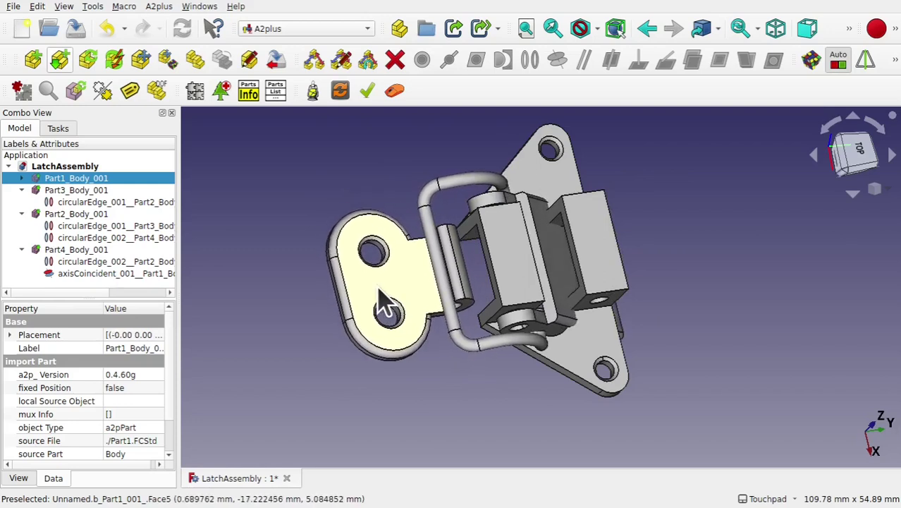
left_click(380, 291)
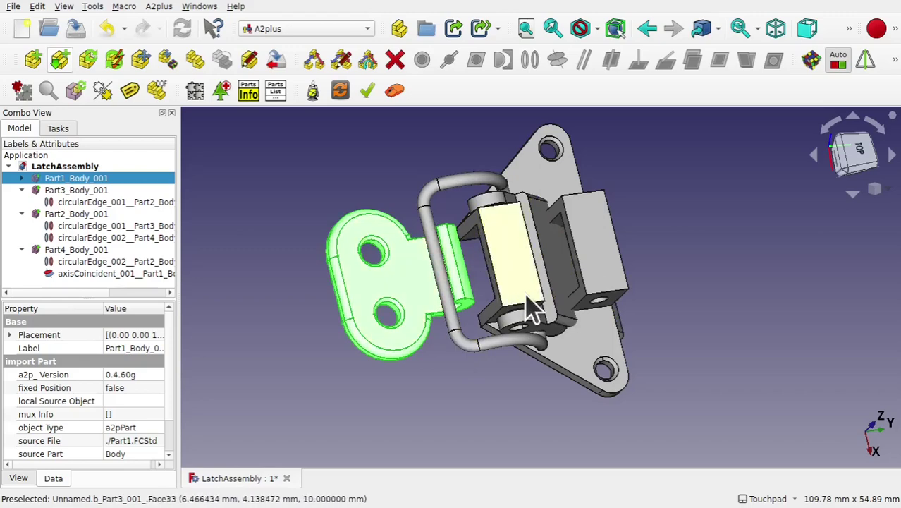
Add an aligned axis coincident constraint between Part1's short straight underside edge beside the hook and the Part3 bracket's bottom edge facing it.
middle_click_drag(534, 307, 560, 141)
scroll(469, 343, "up", 5)
left_click(411, 262)
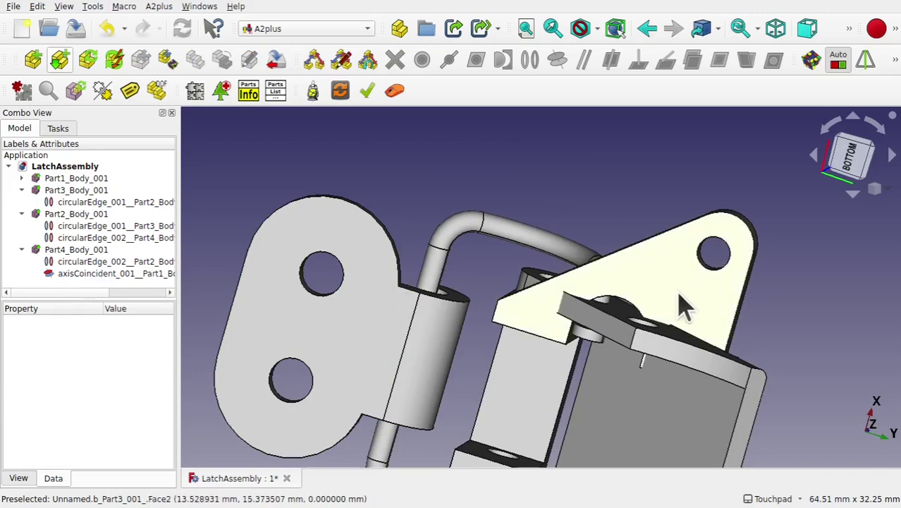
left_click_drag(676, 298, 409, 315)
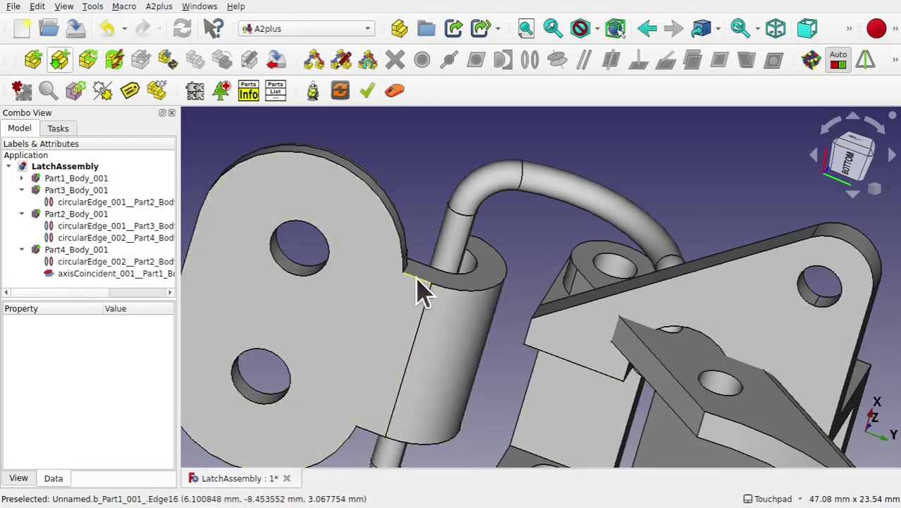
left_click(417, 284)
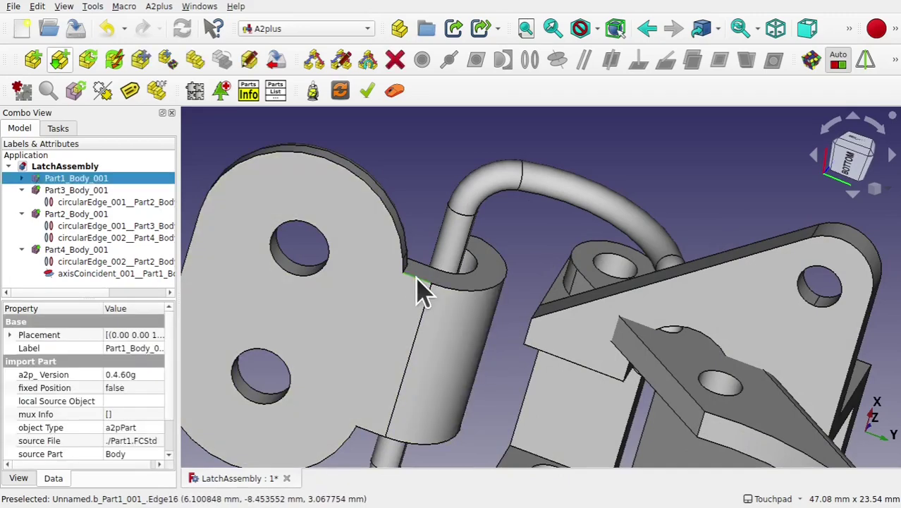
left_click(572, 364, "ctrl")
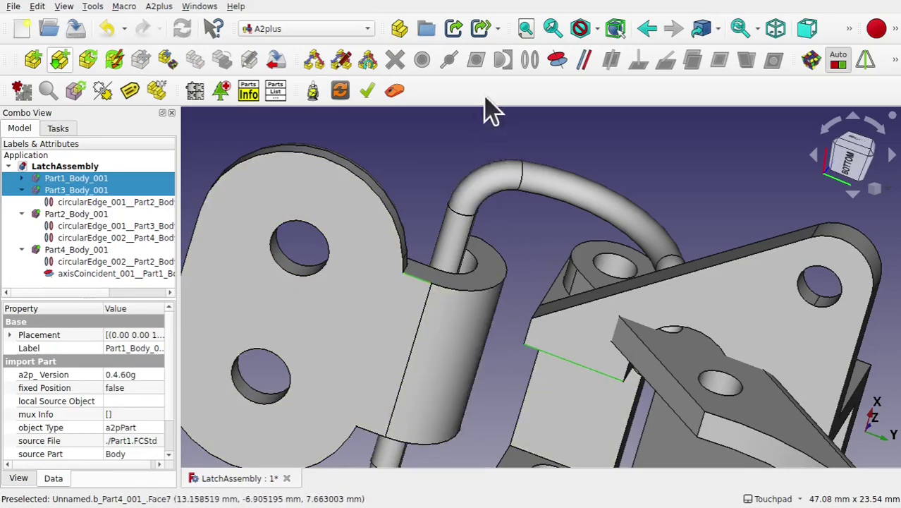
left_click(555, 62)
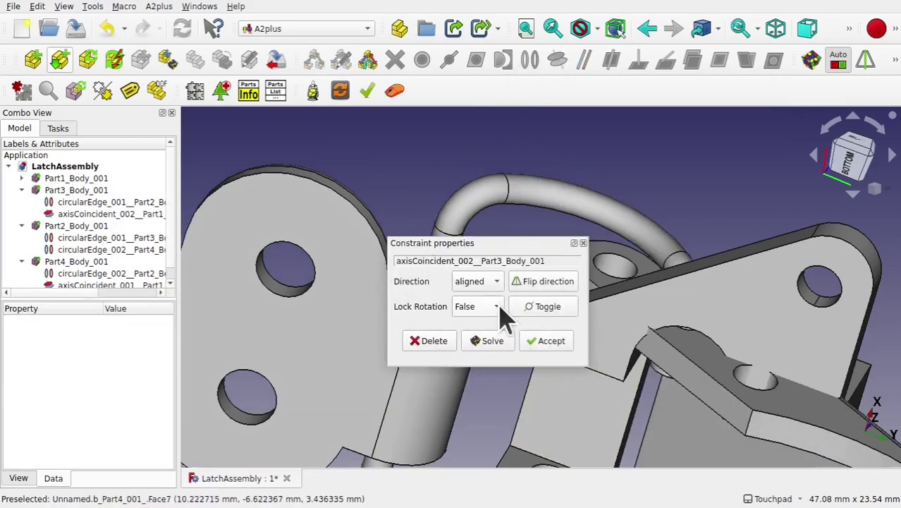
left_click(552, 344)
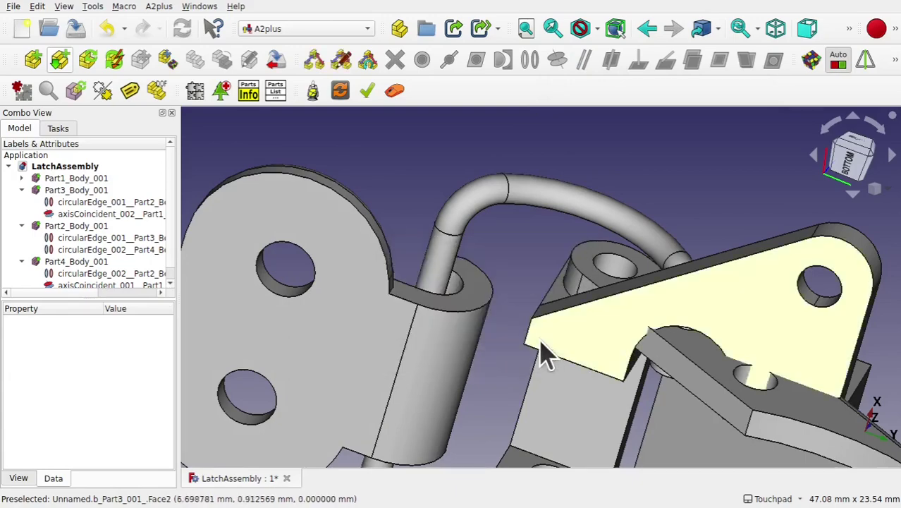
Move the Part2 lever under its constraints, swinging it up and partly back down over the Part3 bracket.
left_click_drag(654, 264, 569, 228, "alt")
scroll(603, 297, "down", 4)
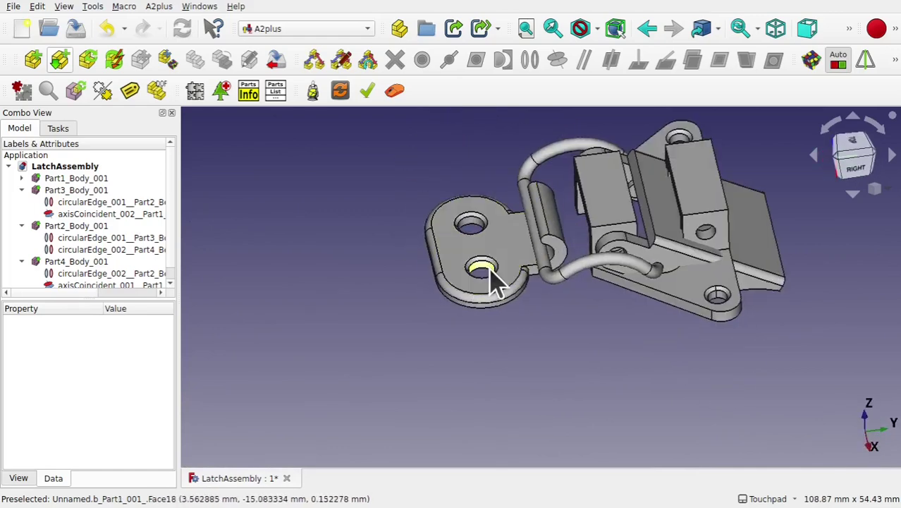
left_click_drag(503, 271, 466, 288, "alt")
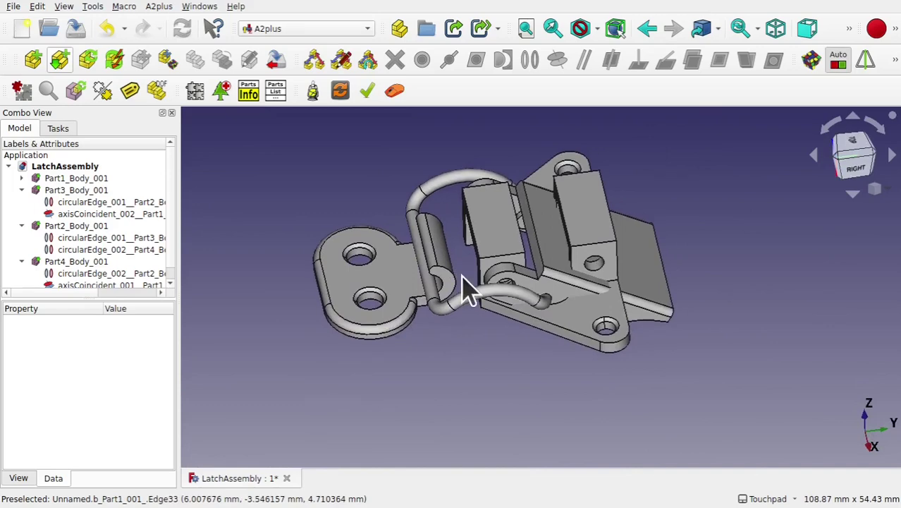
left_click(168, 57)
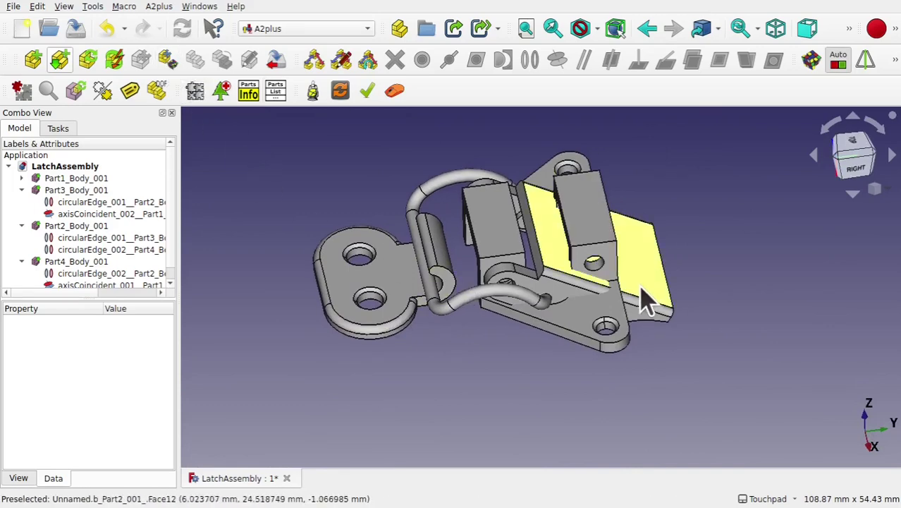
left_click(640, 292)
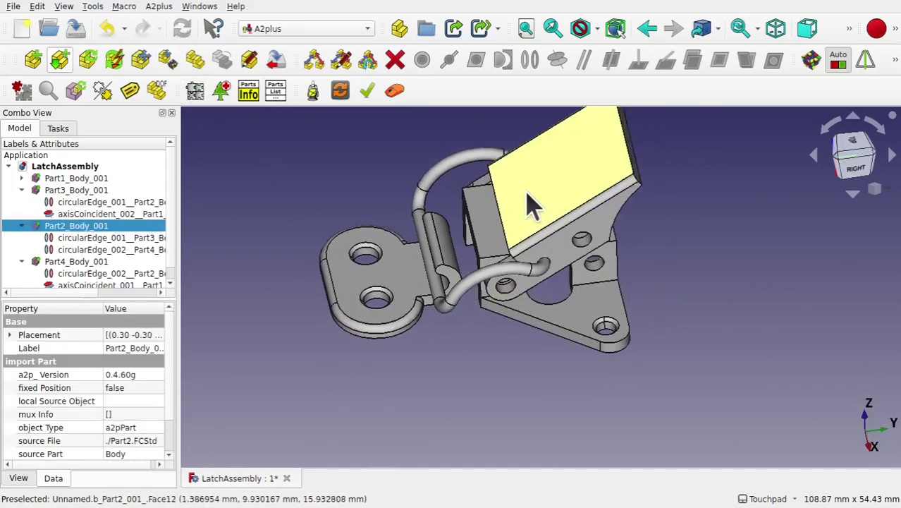
left_click(481, 169)
left_click(543, 170)
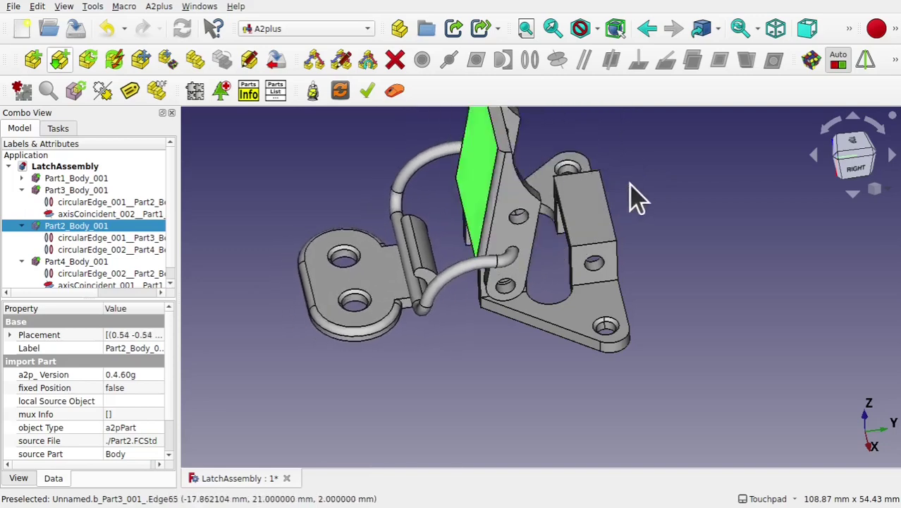
left_click(596, 285)
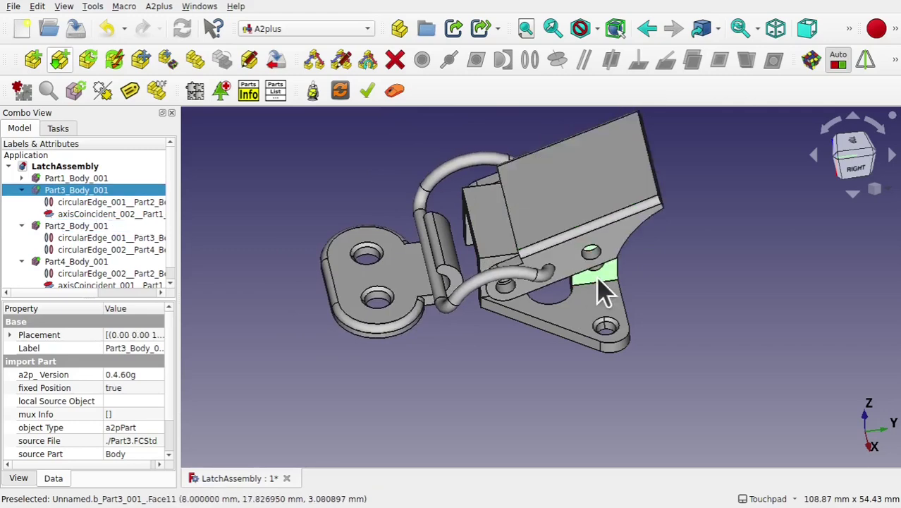
Examine the assembled latch from the side and below, along with the constraints listed under its parts.
middle_click_drag(597, 281, 386, 328)
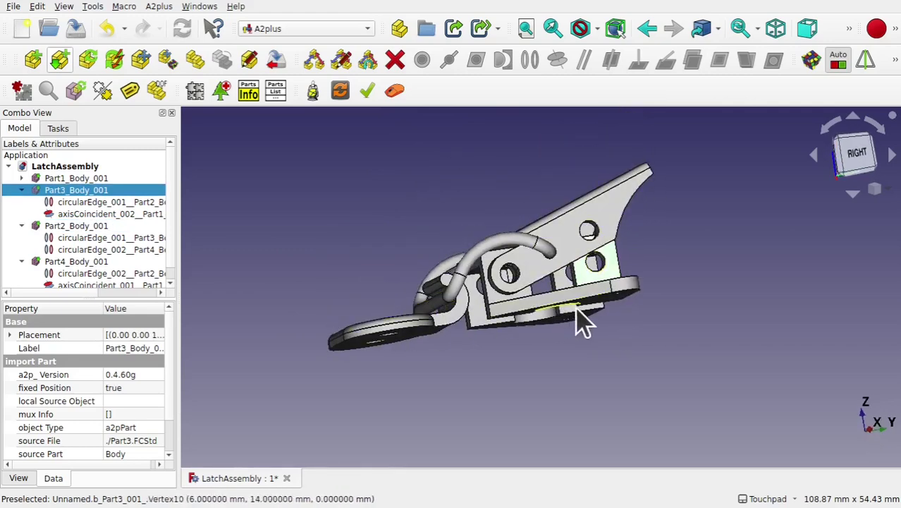
left_click(417, 161)
middle_click_drag(674, 227, 552, 303)
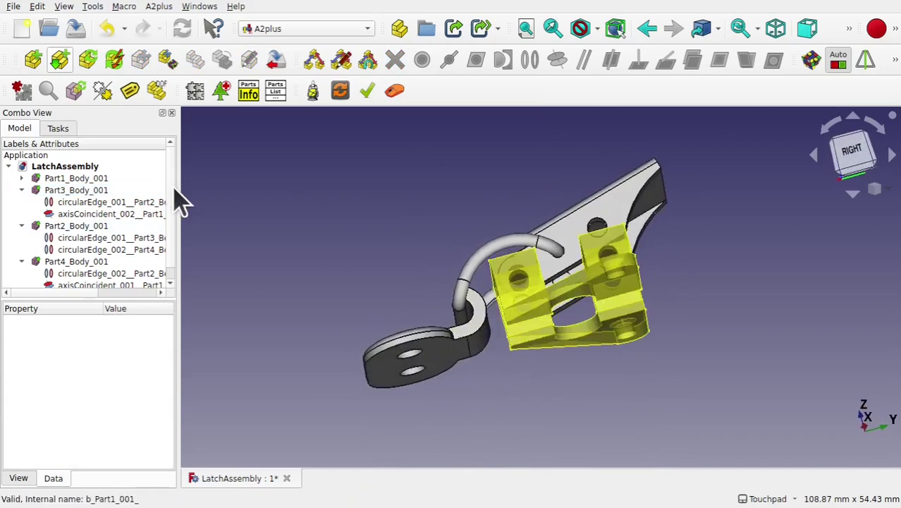
scroll(173, 204, "down", 1)
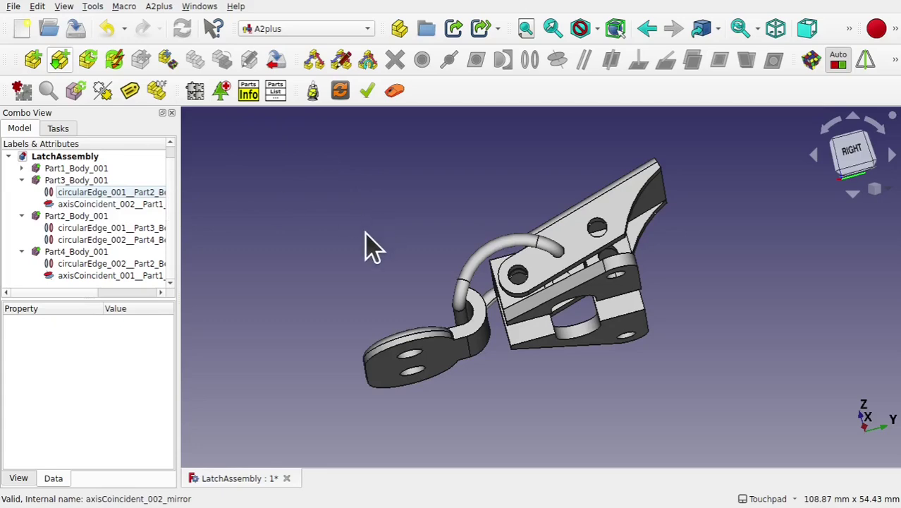
middle_click_drag(469, 199, 482, 310)
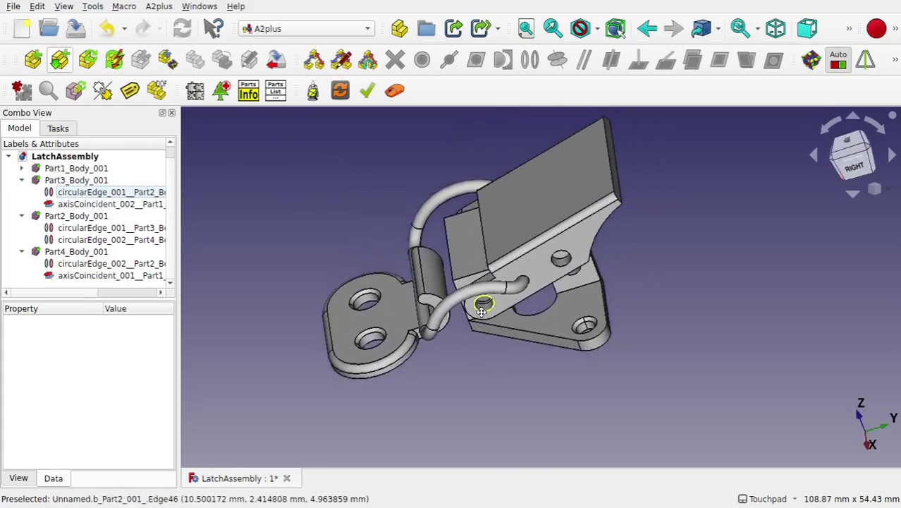